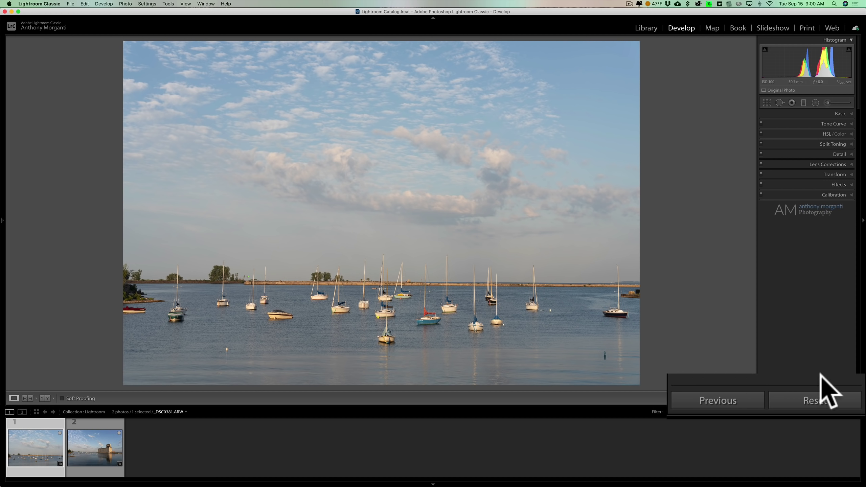
# Step: Check the photo's Basic profile and its Detail sharpening and noise reduction settings
pyautogui.click(840, 114)
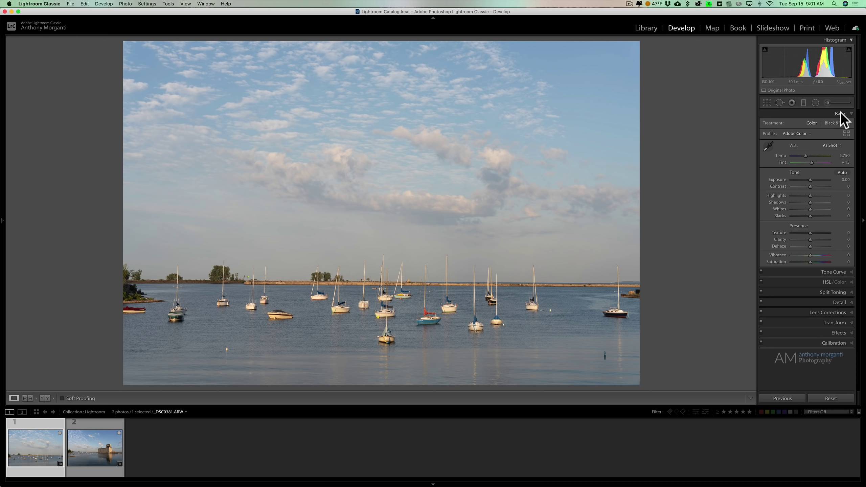
pyautogui.click(840, 111)
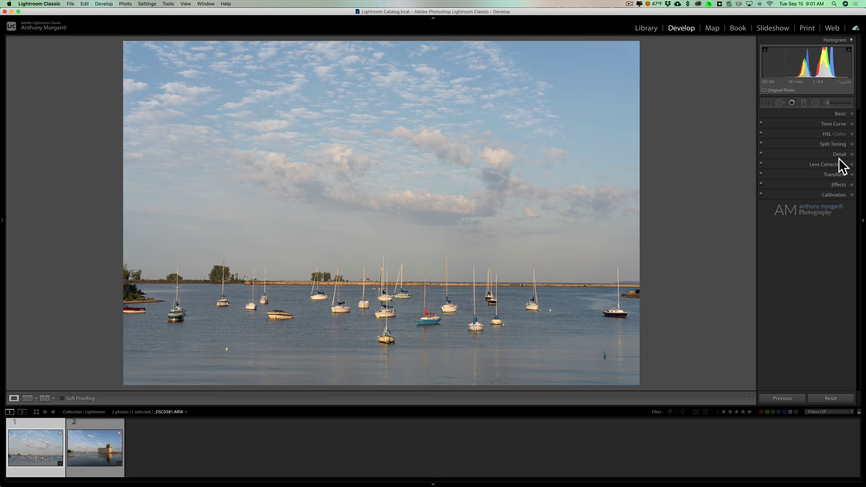
pyautogui.click(840, 153)
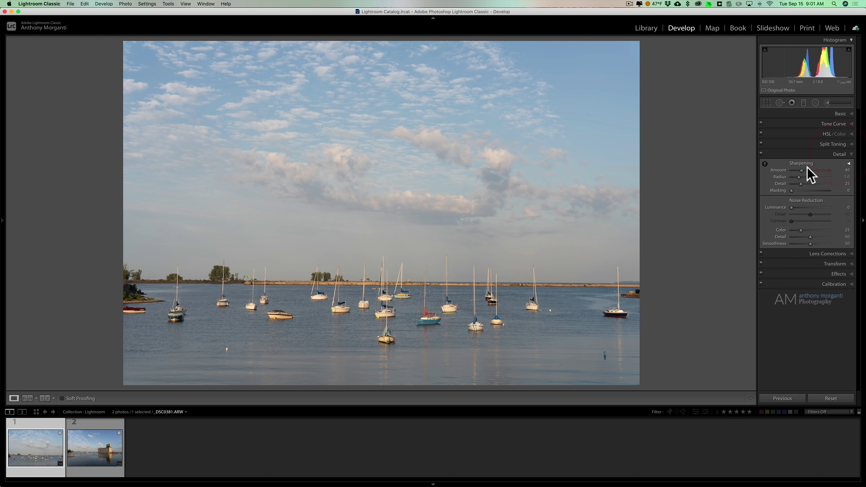
pyautogui.click(837, 154)
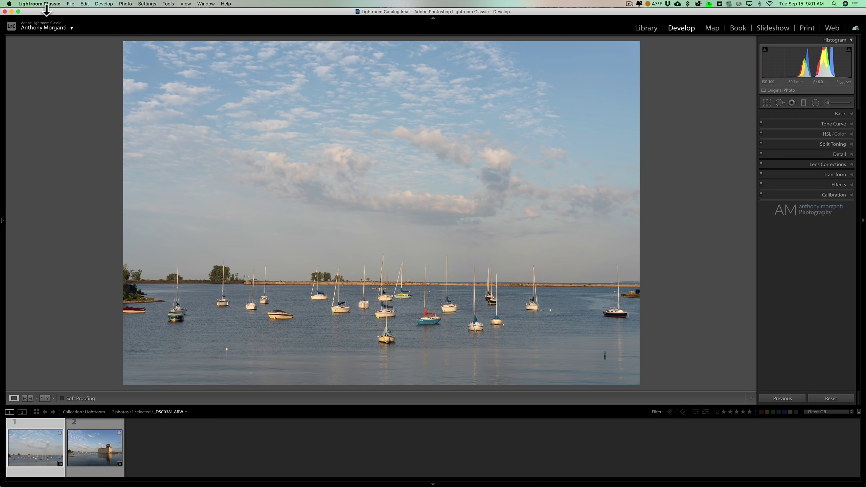
# Step: In Preferences > Presets, set the Master raw default to Camera Settings and close Preferences
pyautogui.click(44, 3)
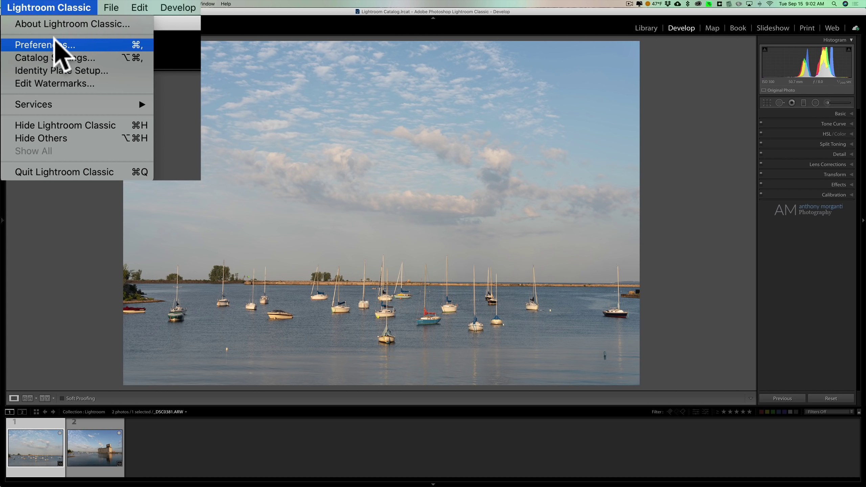
pyautogui.click(42, 19)
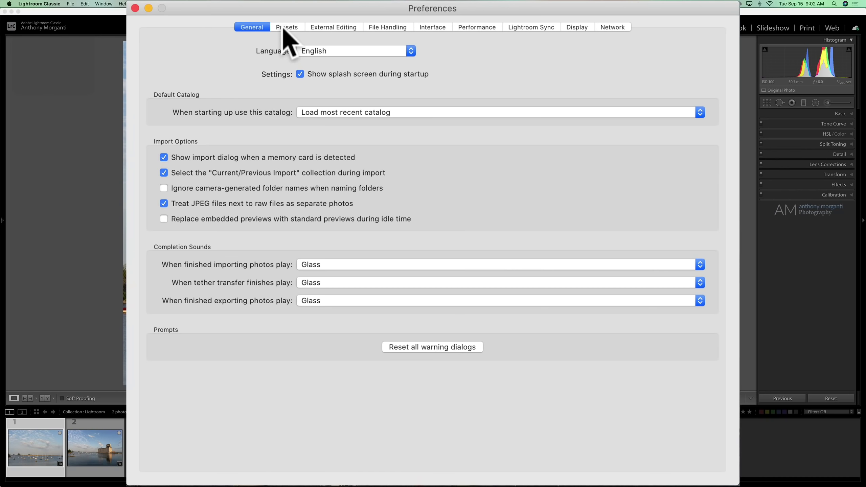
pyautogui.click(285, 28)
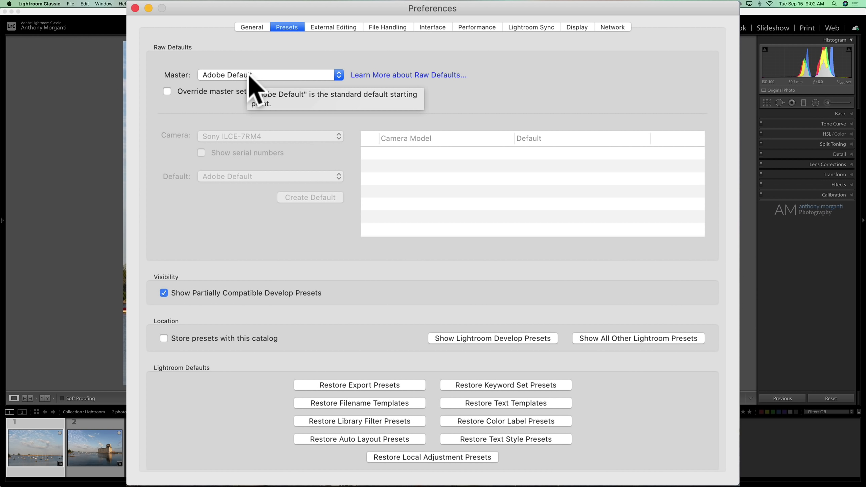
pyautogui.click(276, 76)
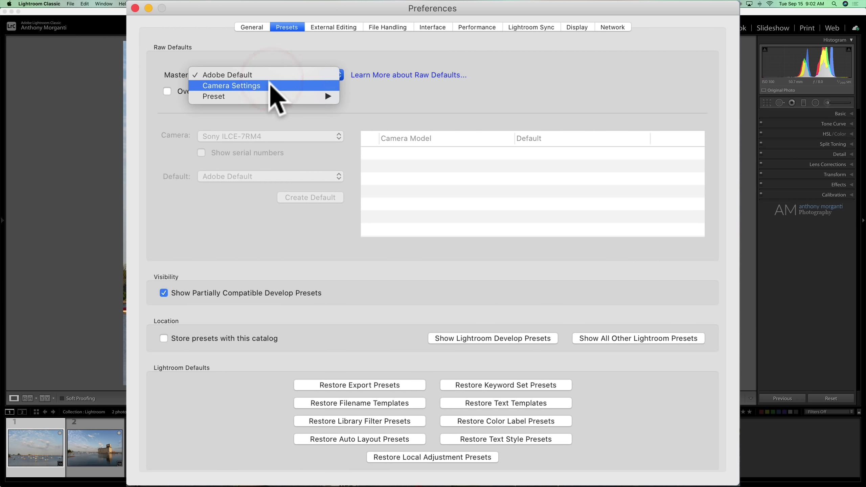
pyautogui.click(270, 86)
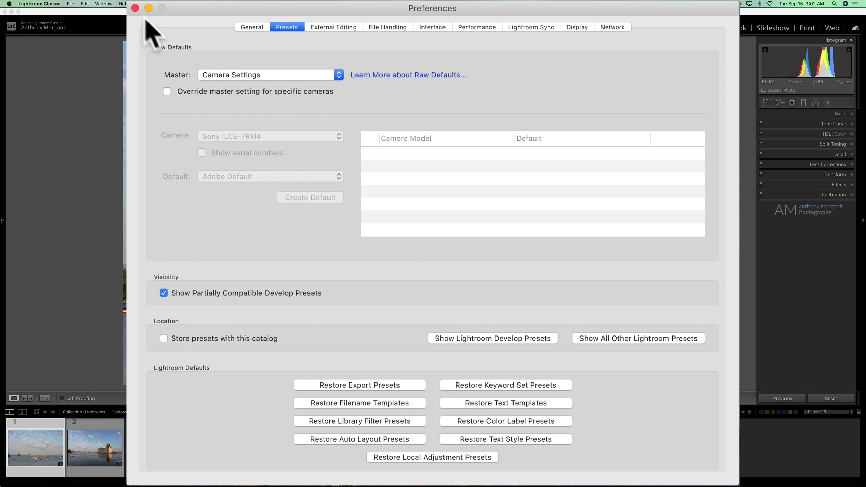
pyautogui.click(135, 8)
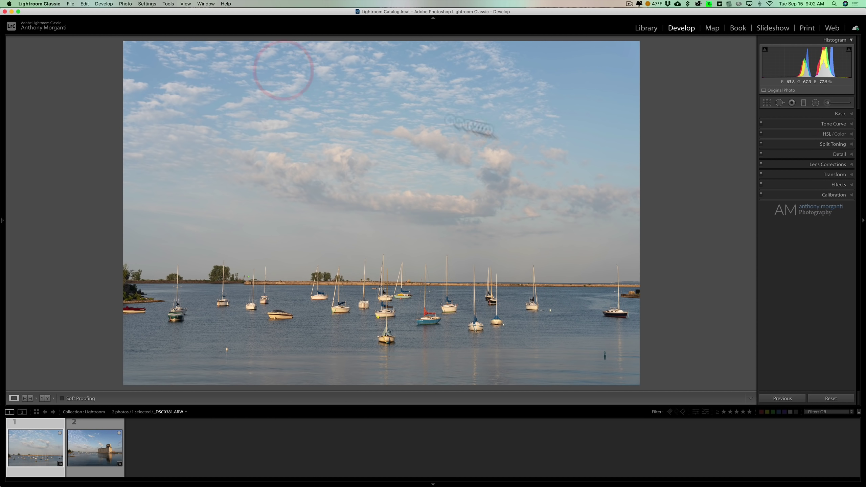
# Step: Reset the sailboat and grain elevator photos to pick up Camera Standard, then reselect the sailboat
pyautogui.click(845, 115)
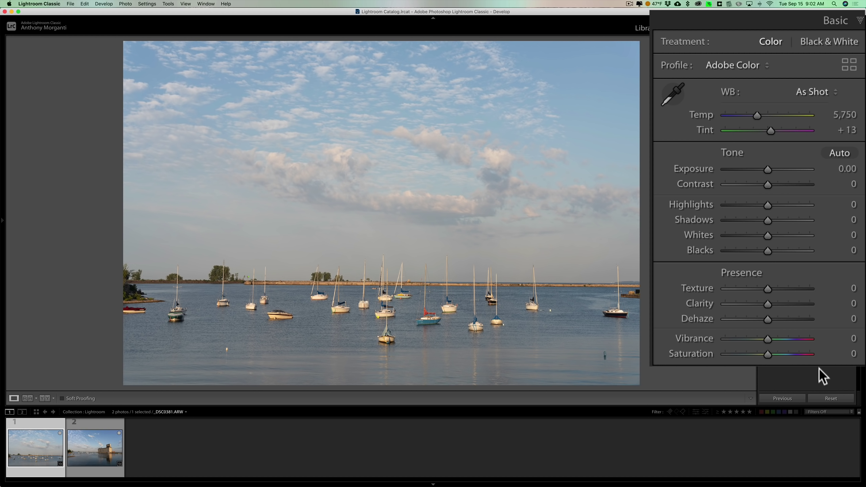
pyautogui.click(831, 398)
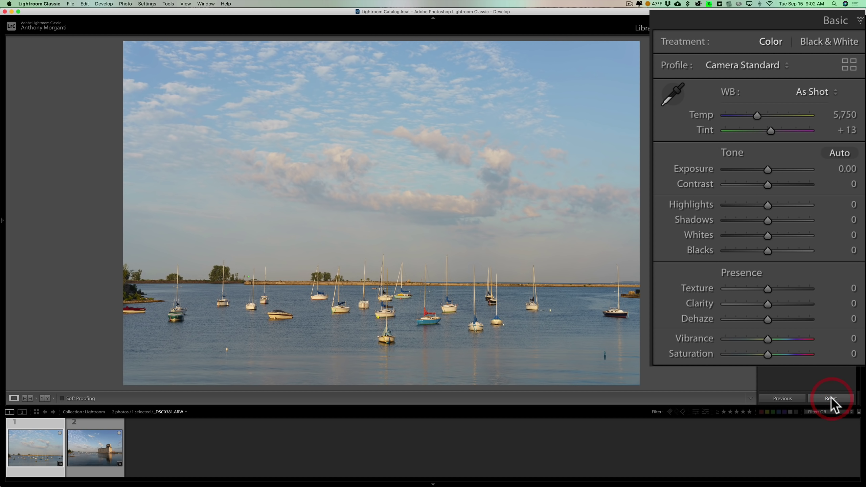
pyautogui.click(99, 449)
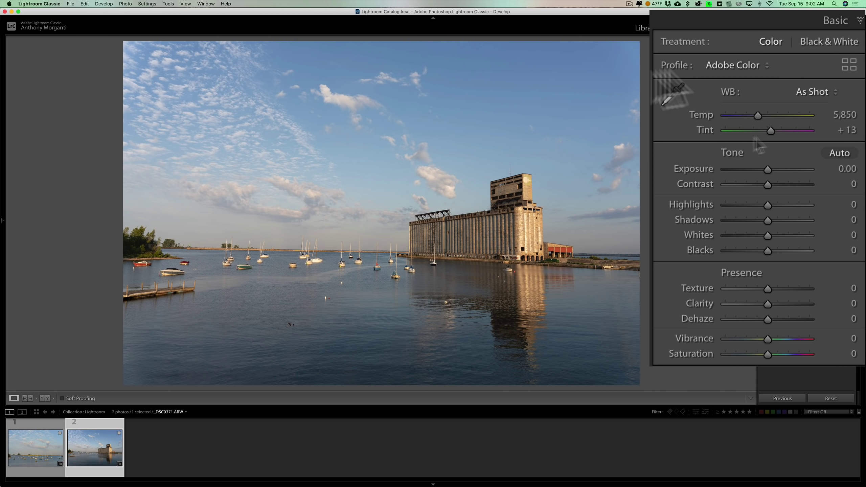
pyautogui.click(828, 399)
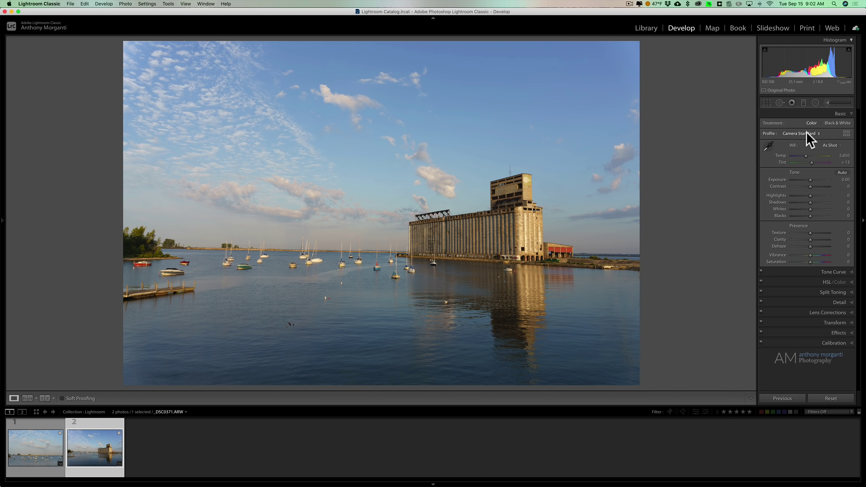
pyautogui.click(43, 437)
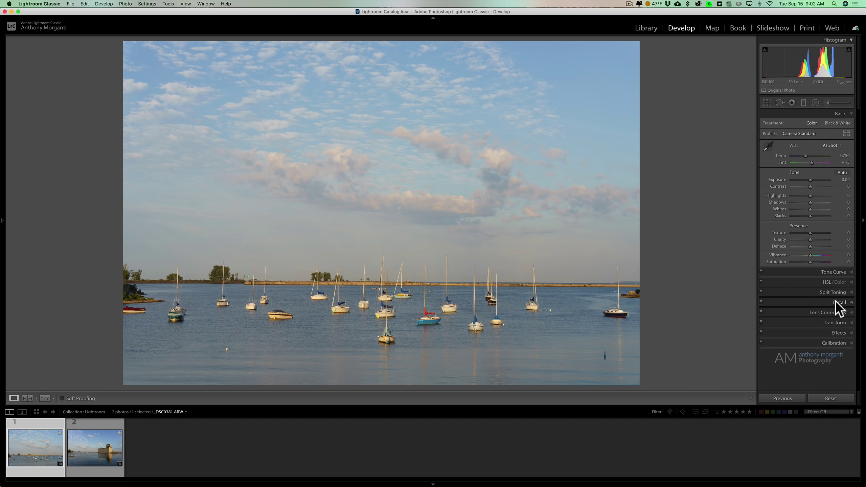
# Step: In Preferences, set the Master raw default back to Adobe Default
pyautogui.click(43, 4)
pyautogui.click(39, 19)
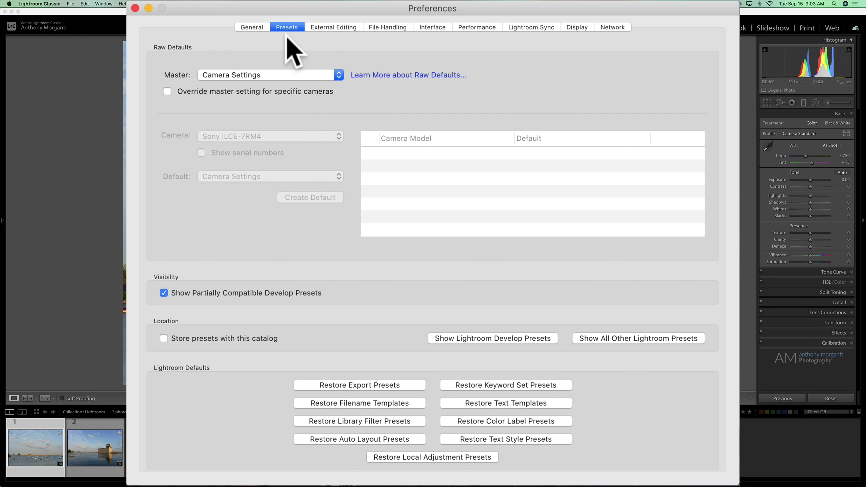
pyautogui.click(246, 75)
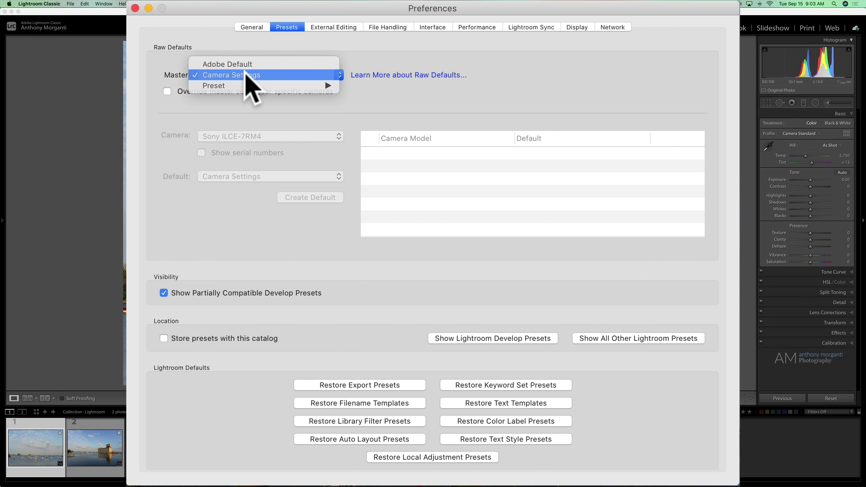
pyautogui.click(244, 65)
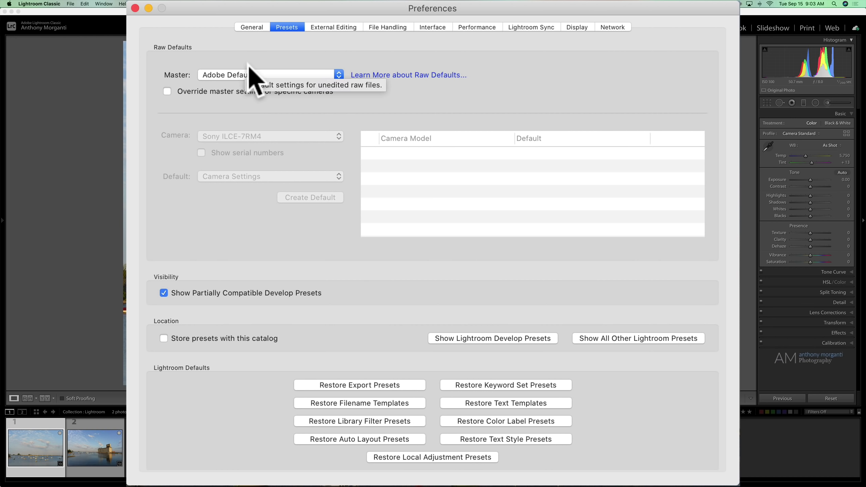
# Step: Try an Adobe Default override for the Nikon Z 6, then turn camera-specific overrides off
pyautogui.click(167, 91)
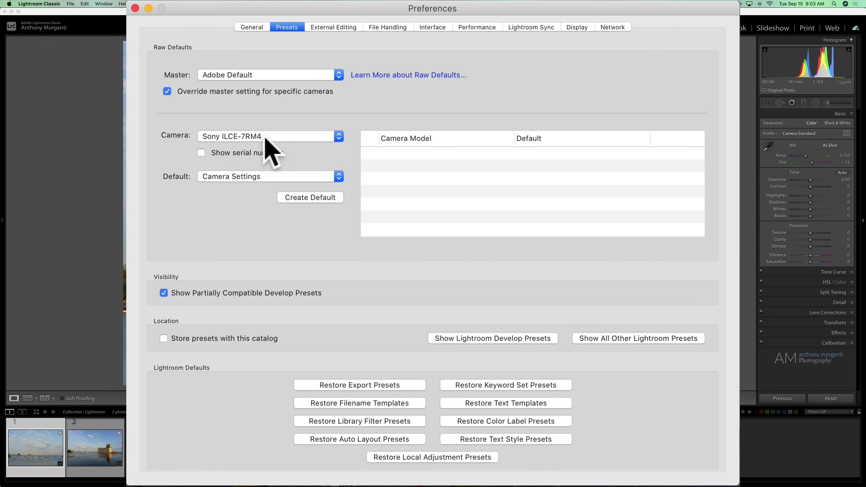
pyautogui.click(265, 136)
pyautogui.click(252, 126)
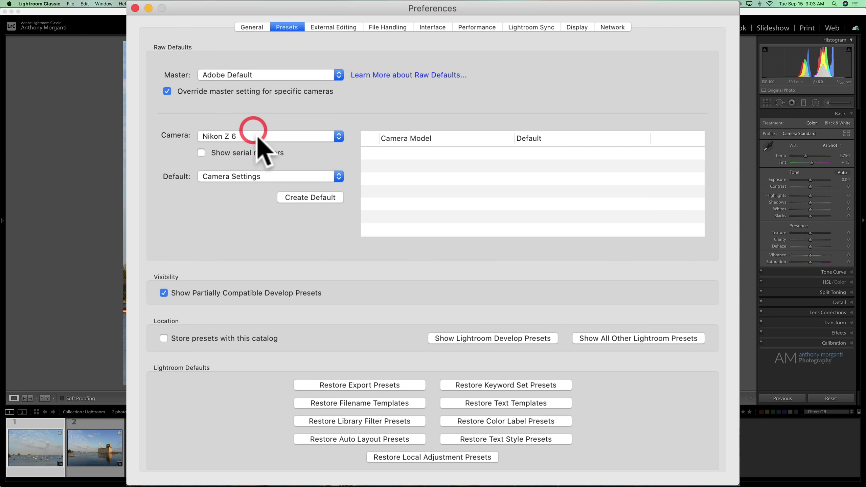
pyautogui.click(258, 176)
pyautogui.click(281, 165)
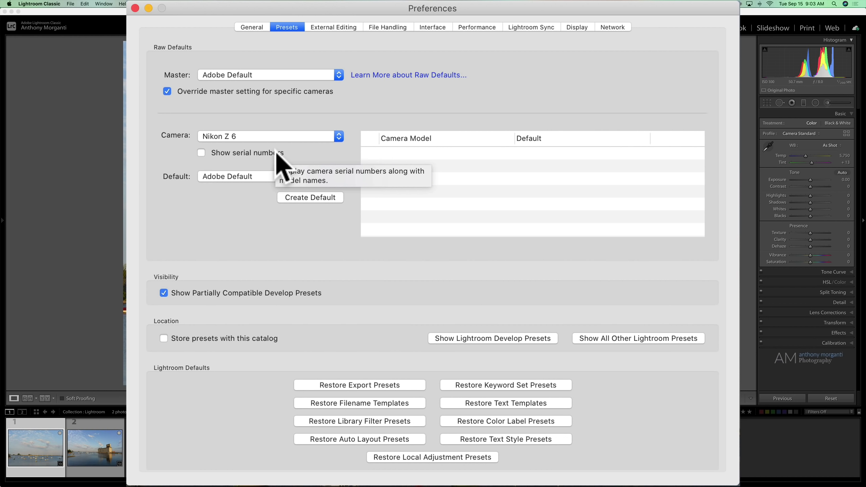
pyautogui.click(241, 137)
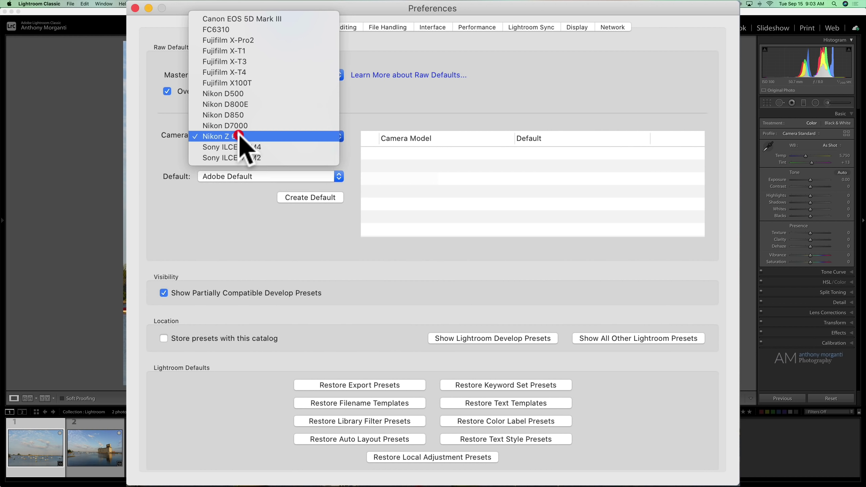
pyautogui.click(241, 147)
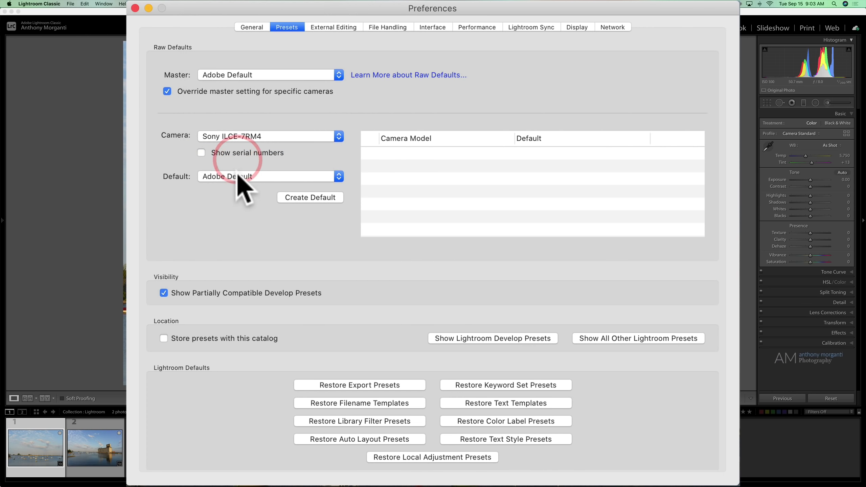
pyautogui.click(167, 91)
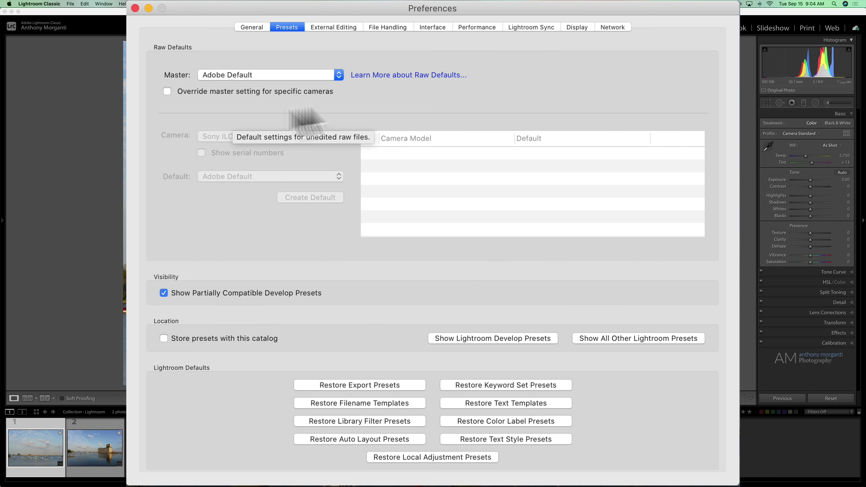
# Step: Open the Master raw default dropdown and dismiss it, keeping Adobe Default
pyautogui.click(339, 75)
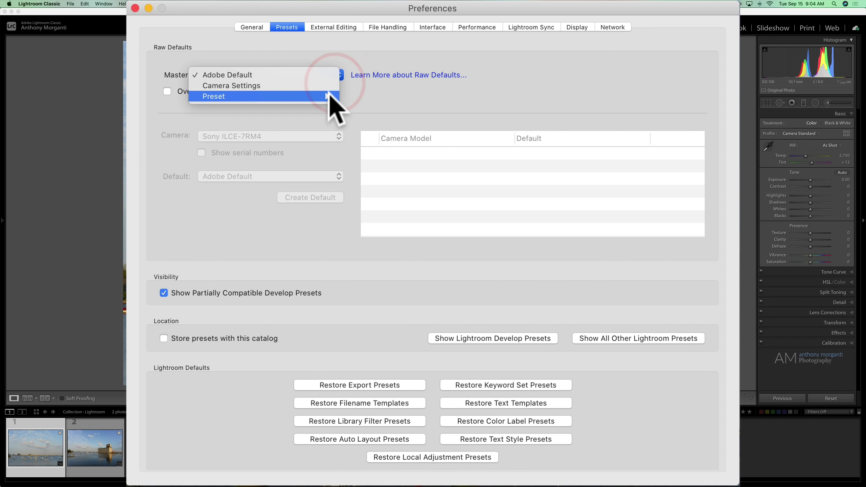
pyautogui.moveTo(330, 97)
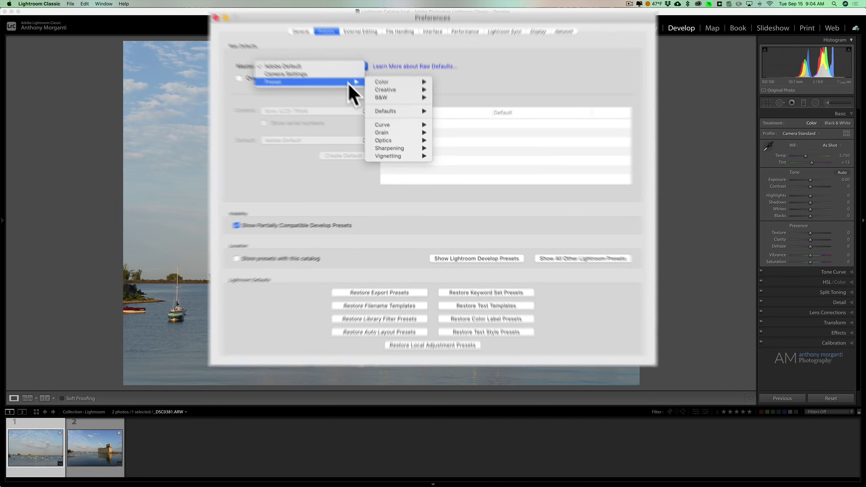
pyautogui.click(342, 92)
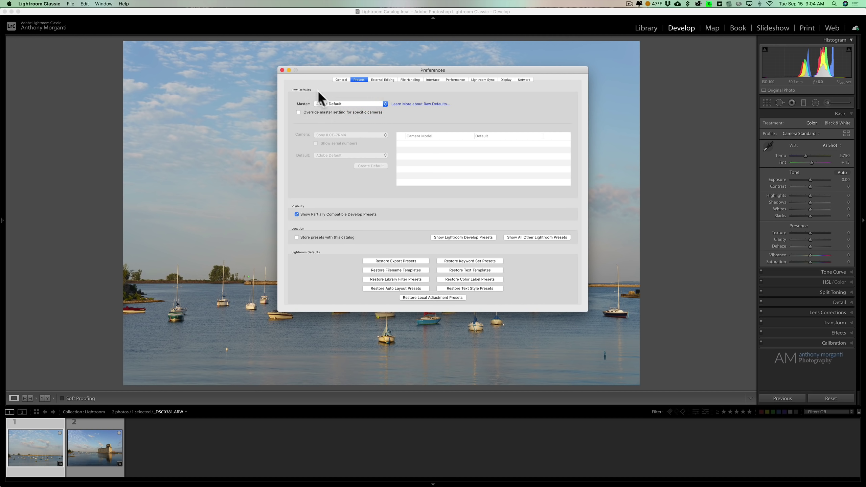
# Step: Close Preferences, reset the sailboat and grain elevator photos, and return to the sailboat
pyautogui.click(282, 70)
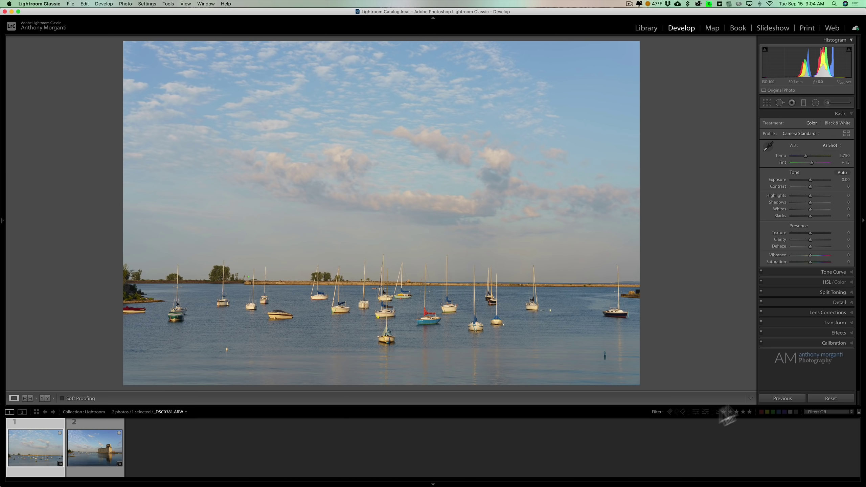
pyautogui.click(827, 399)
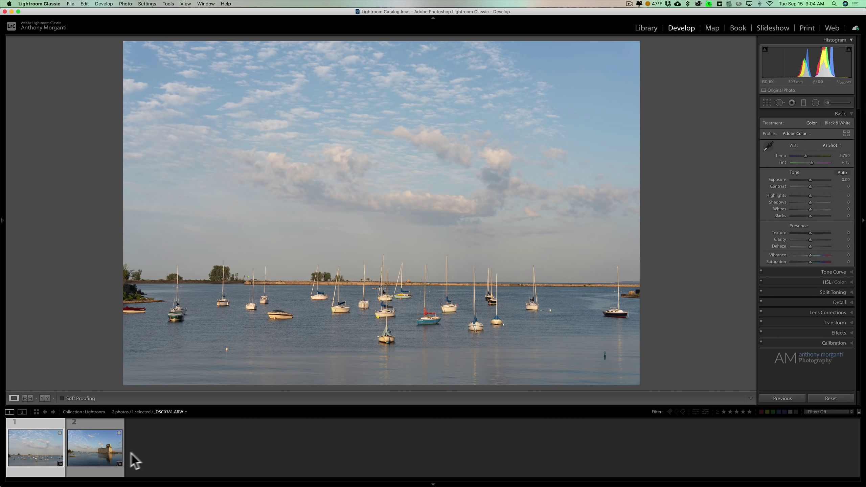
pyautogui.click(113, 459)
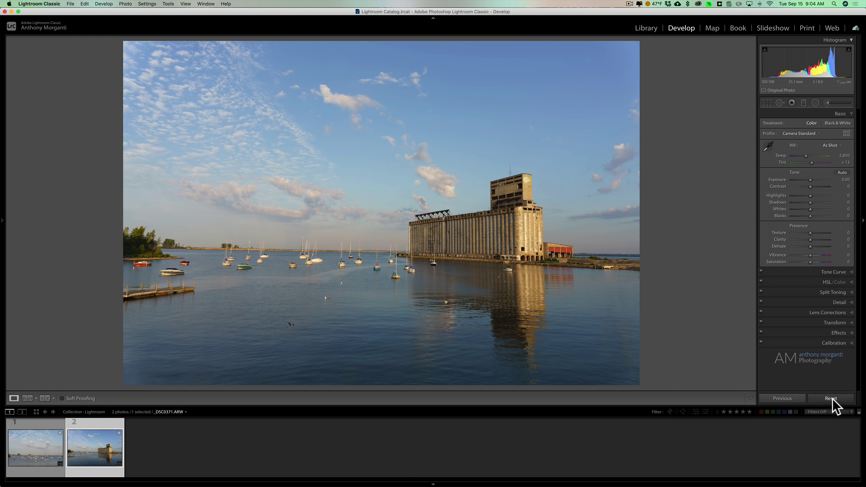
pyautogui.click(831, 398)
pyautogui.click(37, 442)
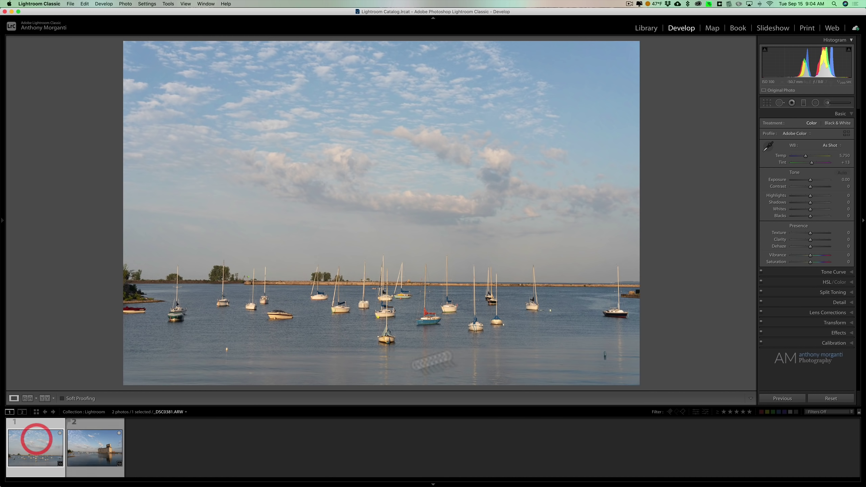
# Step: Set the sailboat photo's Sharpening Amount to 0 in the Detail panel
pyautogui.click(841, 114)
pyautogui.click(839, 154)
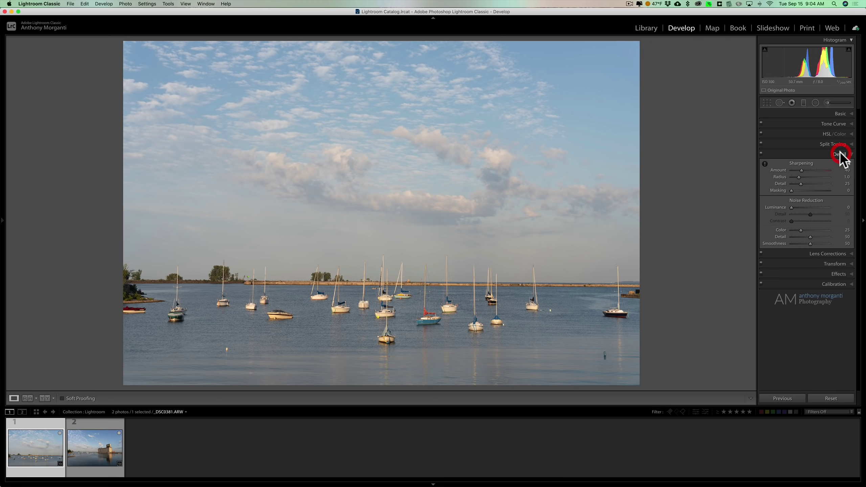
pyautogui.moveTo(802, 171); pyautogui.dragTo(756, 172)
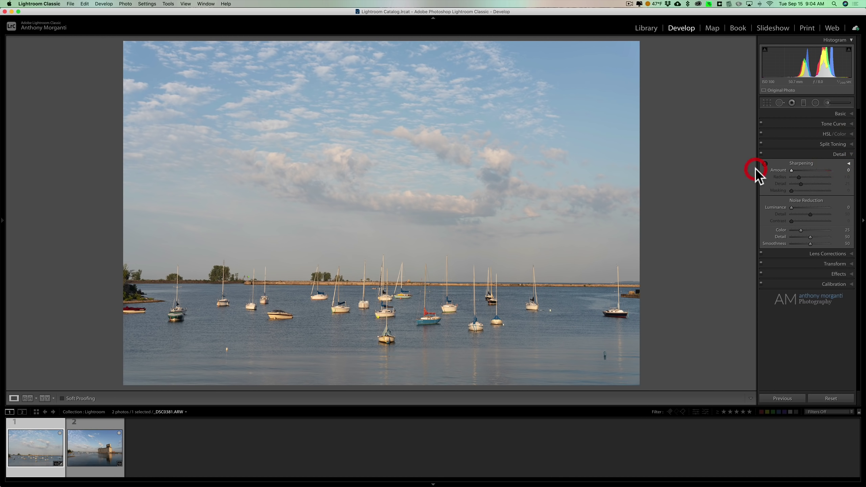
pyautogui.click(835, 155)
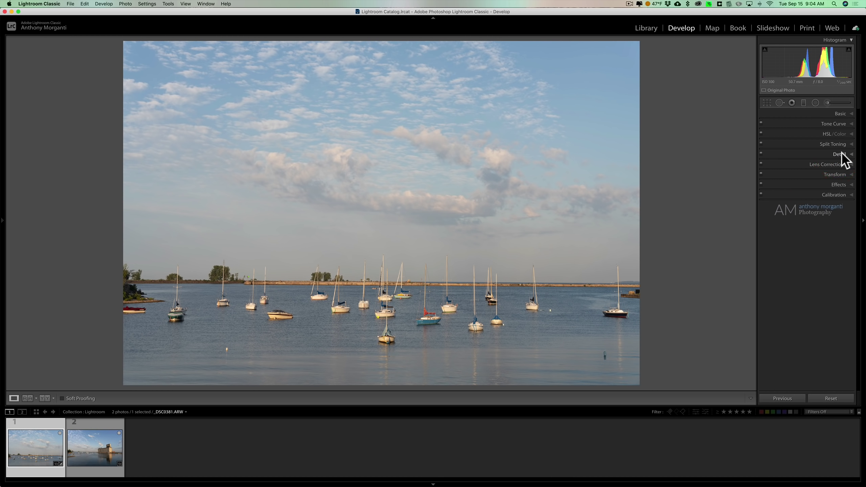
# Step: Review the Tone Curve, Basic, Detail and Lens Corrections panels on the sailboat photo
pyautogui.click(853, 123)
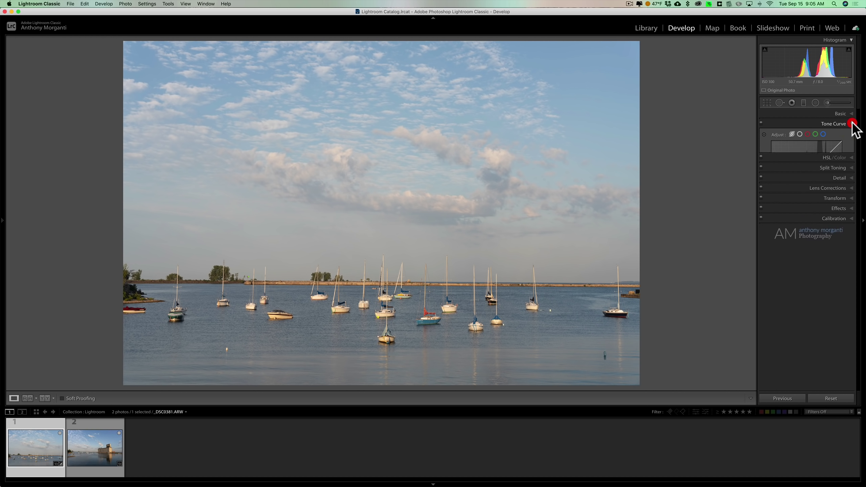
pyautogui.click(853, 124)
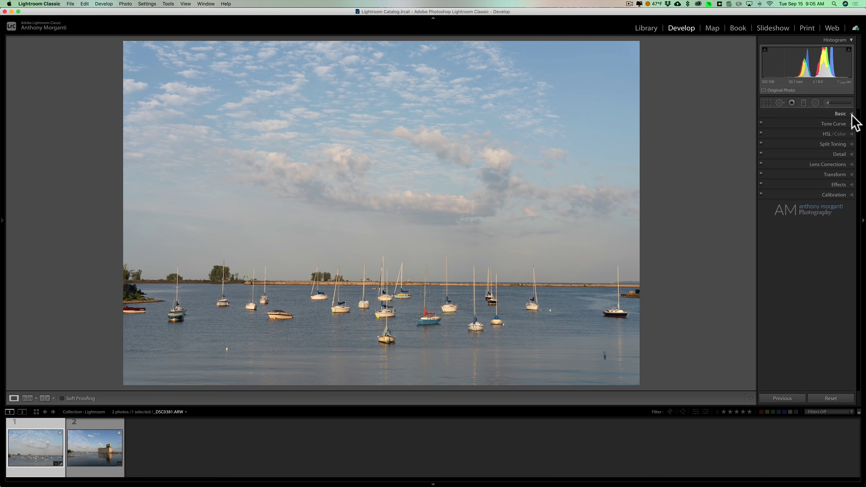
pyautogui.click(852, 114)
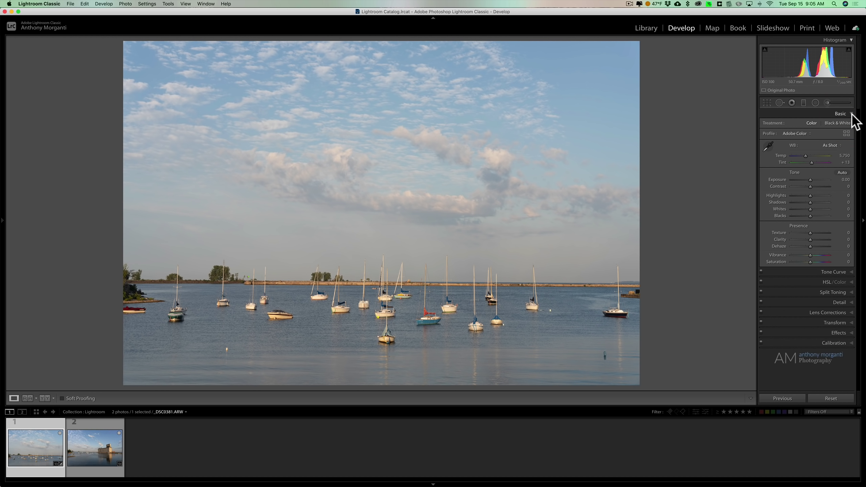
pyautogui.click(853, 115)
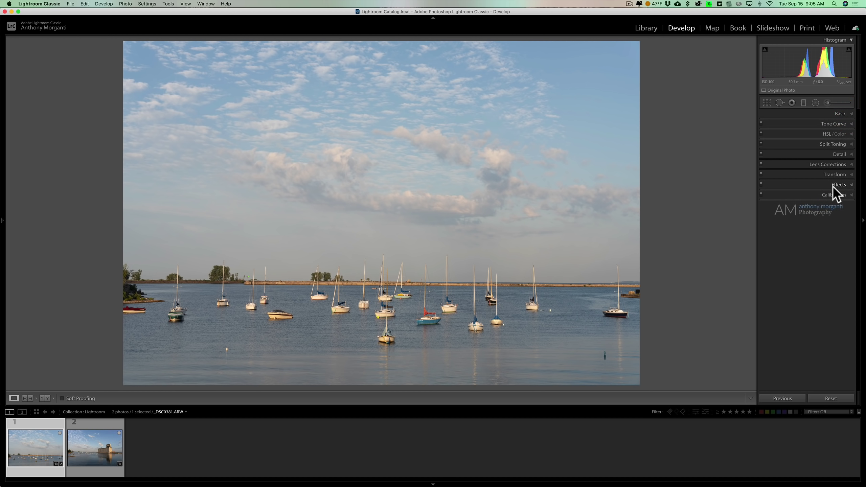
pyautogui.click(852, 154)
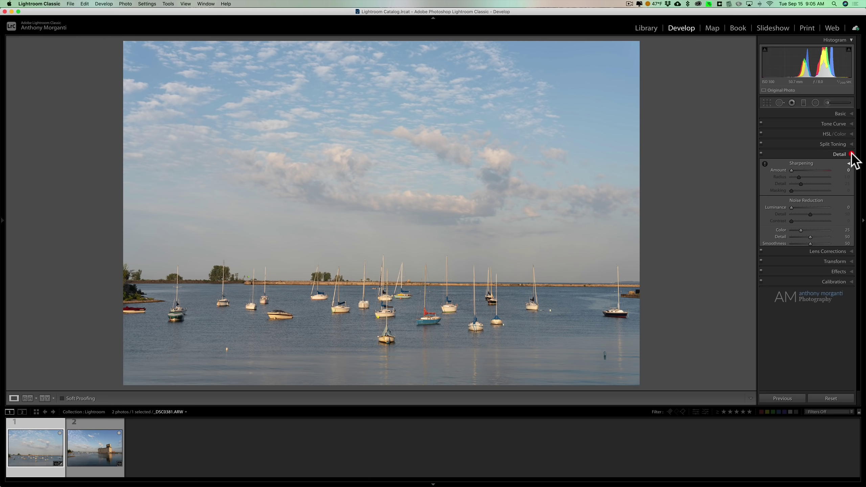
pyautogui.click(852, 155)
pyautogui.click(851, 154)
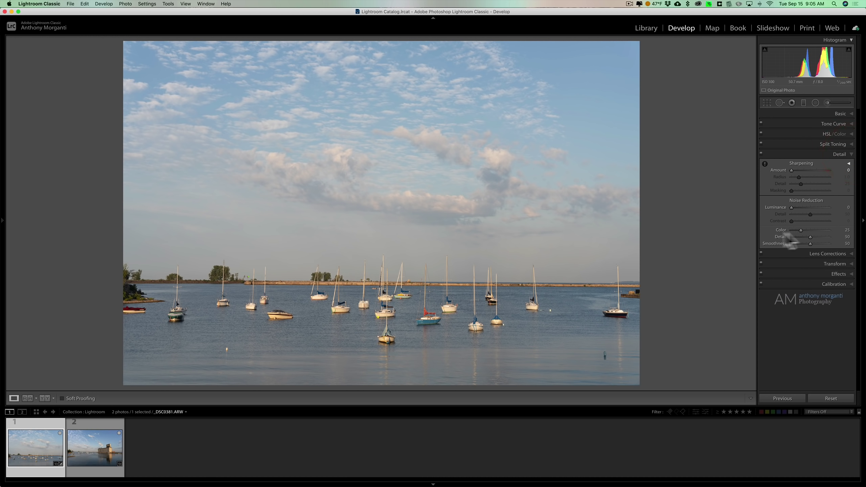
pyautogui.click(852, 154)
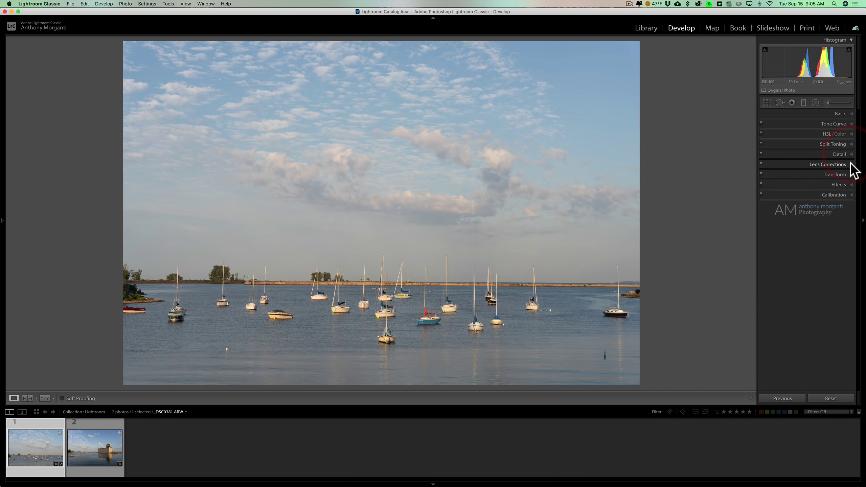
pyautogui.click(852, 164)
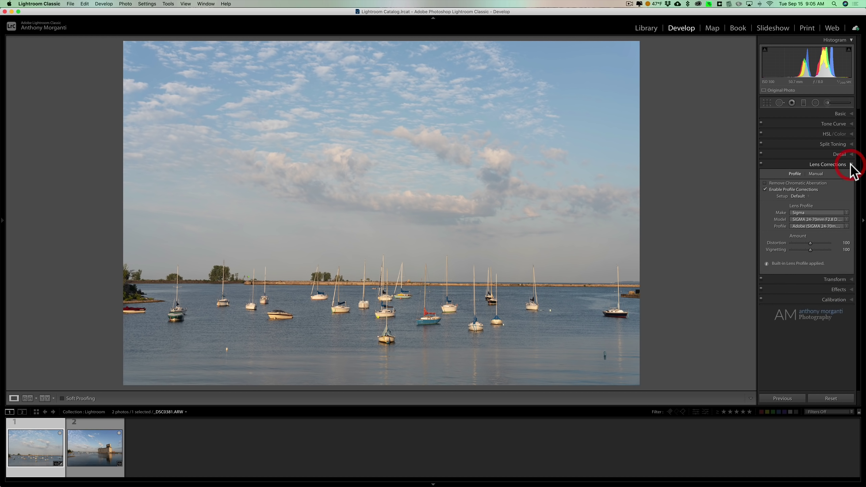
pyautogui.click(849, 164)
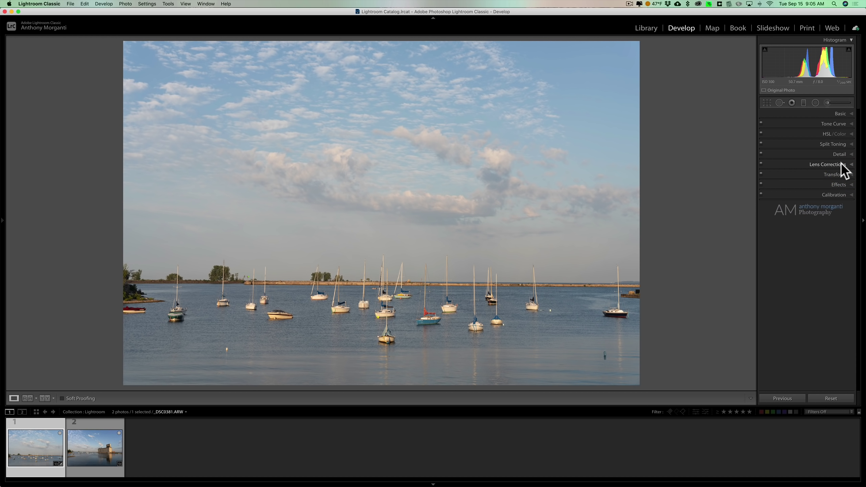
pyautogui.click(840, 114)
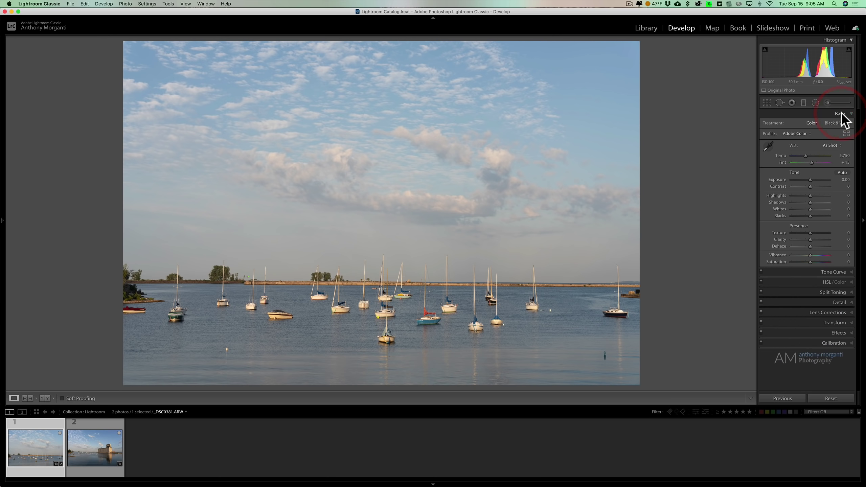
pyautogui.click(842, 115)
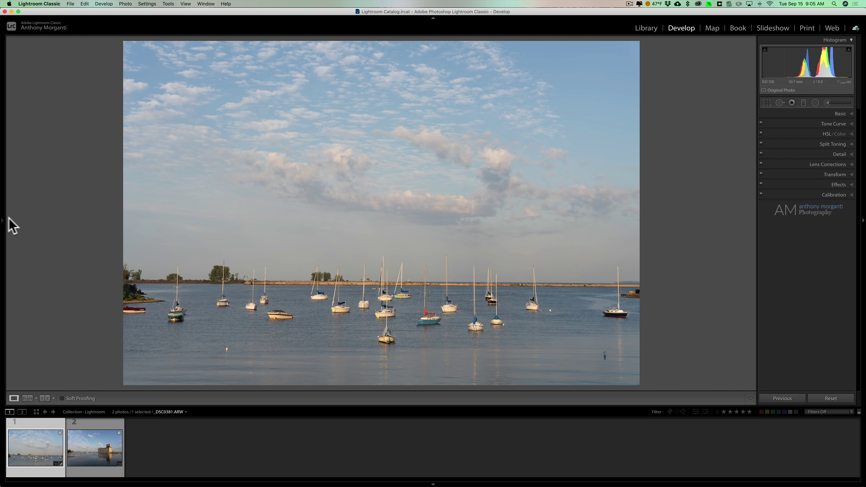
# Step: Create User Preset 'RAW Defaults' saving Process Version, Noise Reduction, Sharpening and Lens Corrections
pyautogui.moveTo(5, 221)
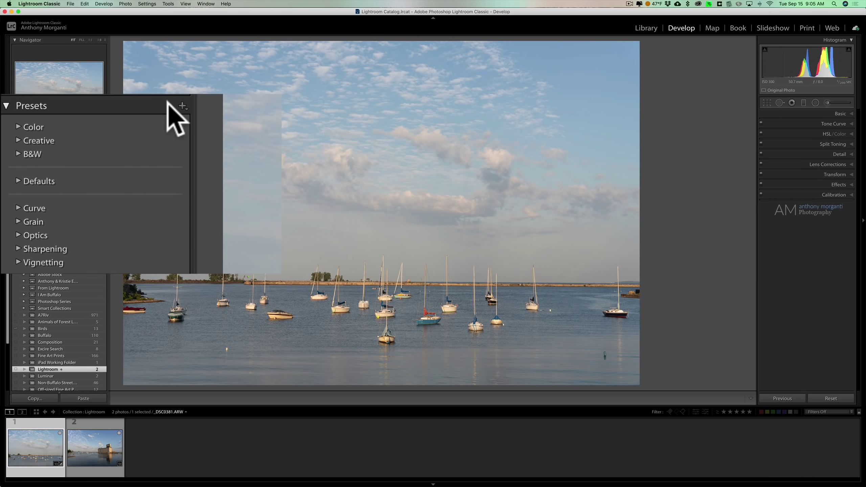
pyautogui.click(183, 107)
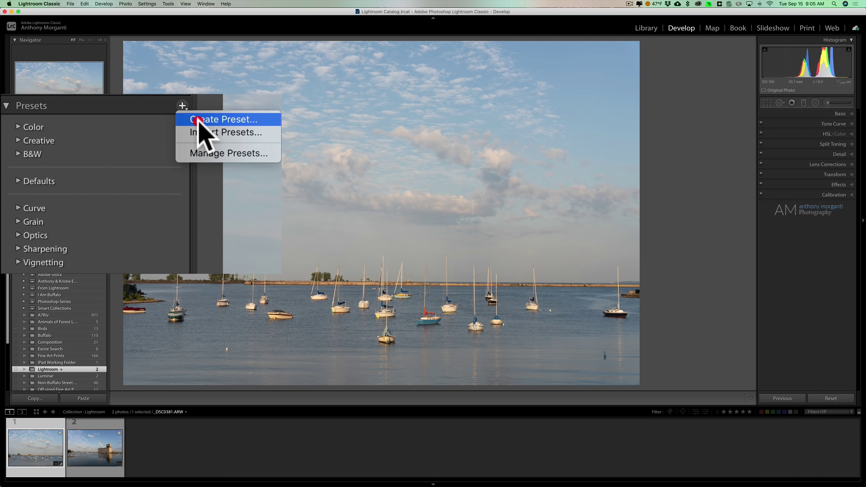
pyautogui.click(205, 119)
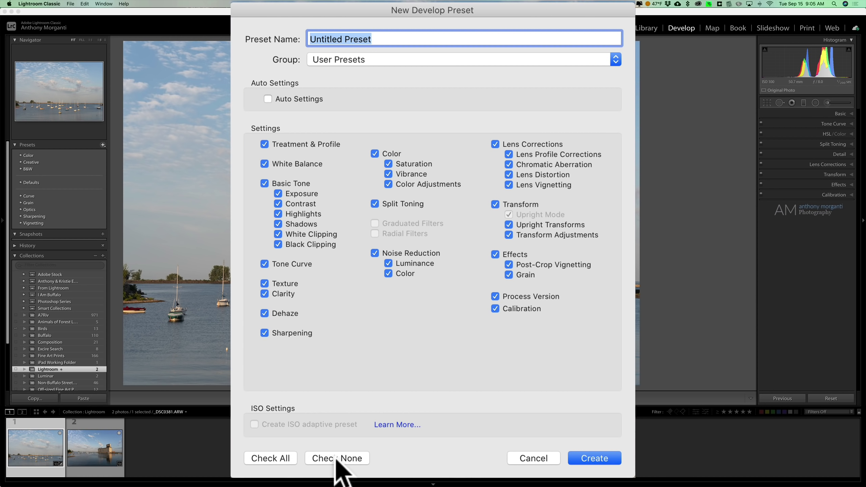
pyautogui.click(336, 459)
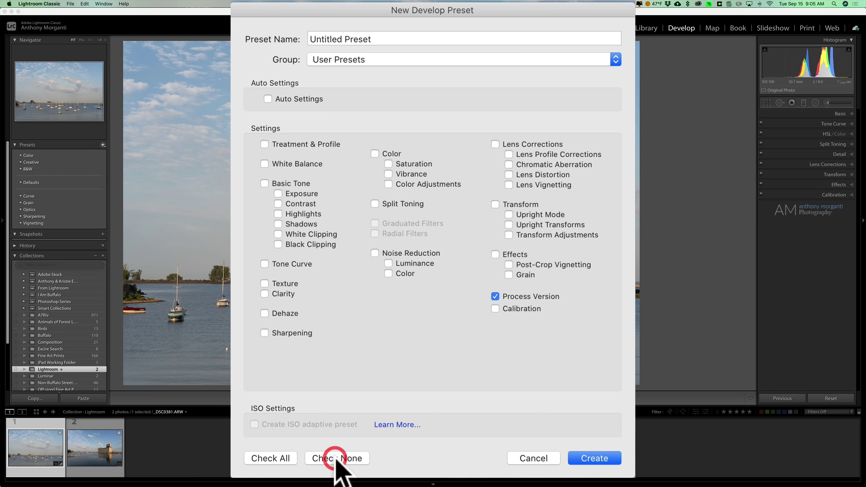
pyautogui.click(375, 253)
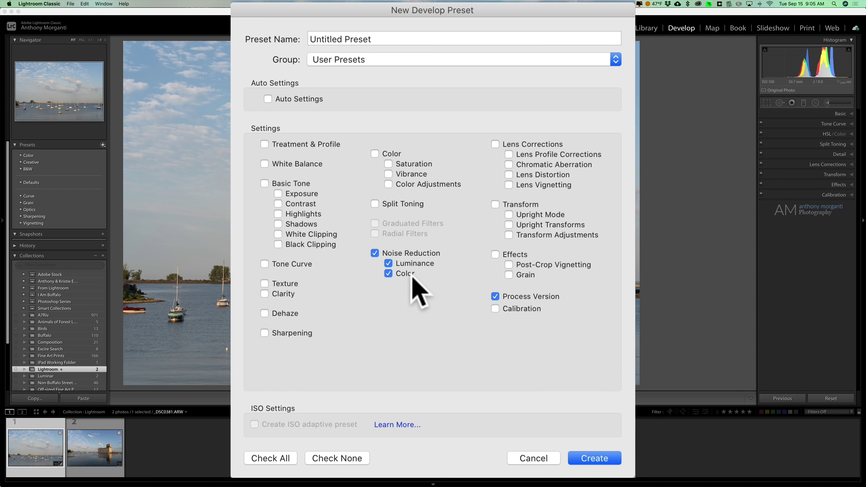
pyautogui.click(265, 333)
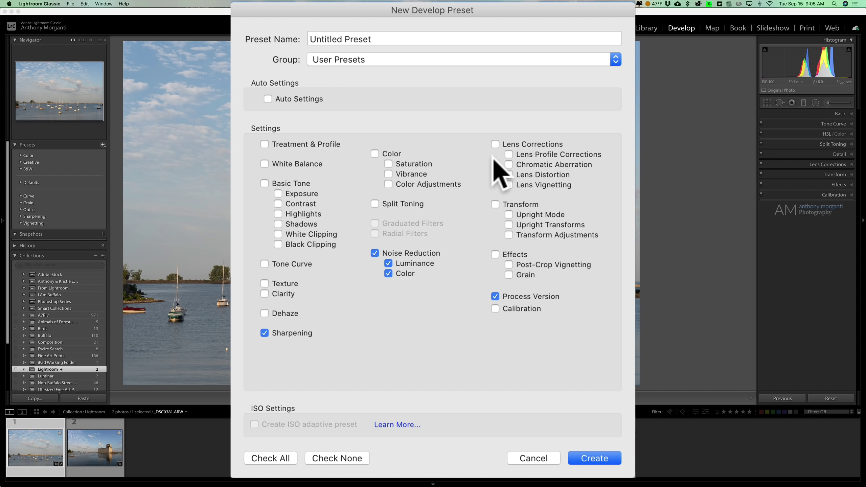
pyautogui.click(496, 144)
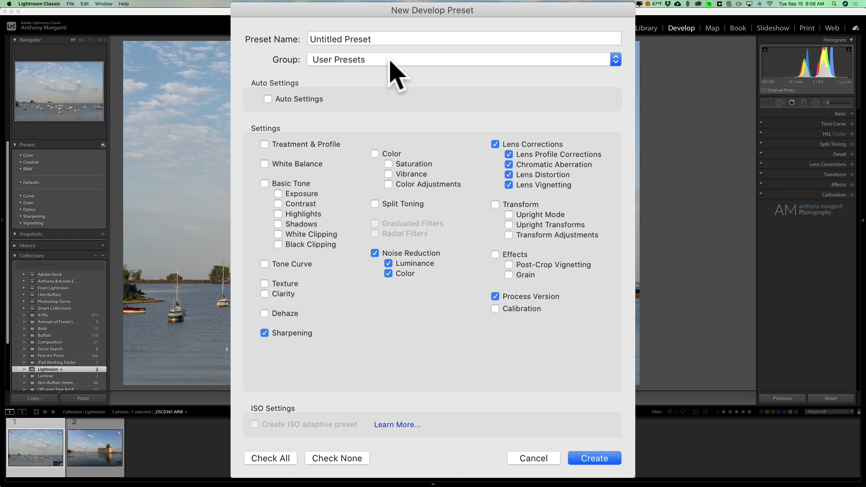
pyautogui.click(393, 37)
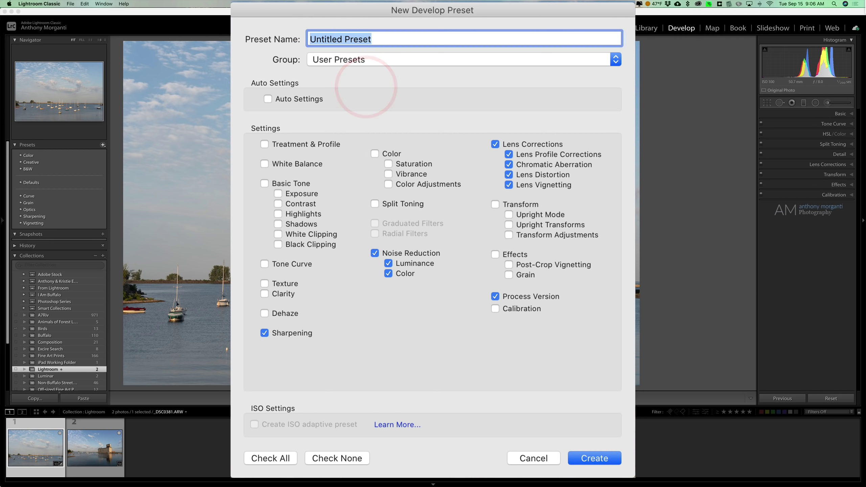
pyautogui.write('RAW Defaults')
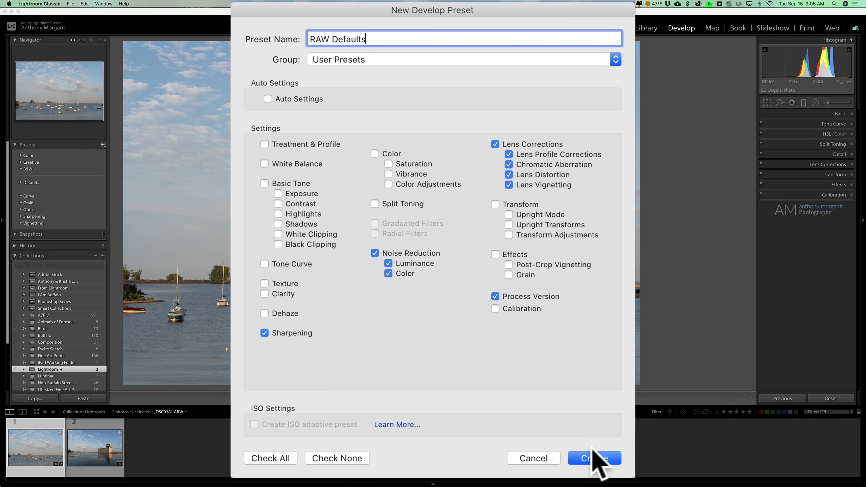
pyautogui.click(595, 459)
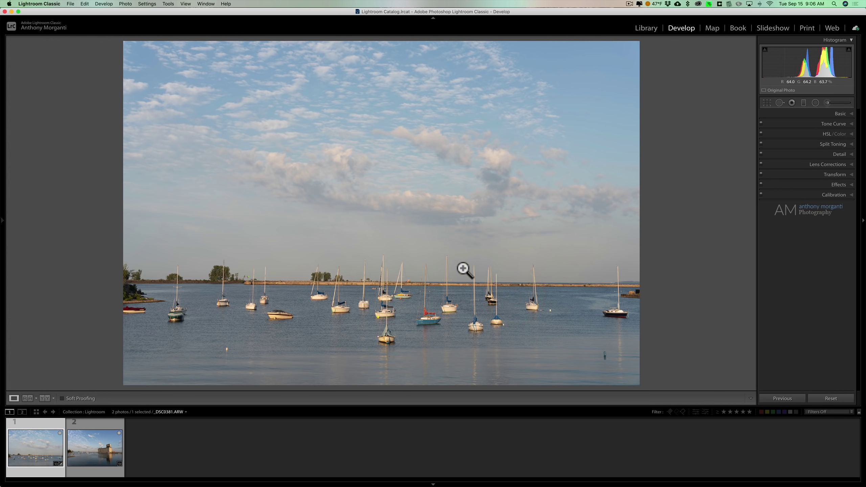
# Step: Reset the sailboat photo so its Sharpening Amount returns to the default 40
pyautogui.moveTo(4, 226)
pyautogui.click(841, 153)
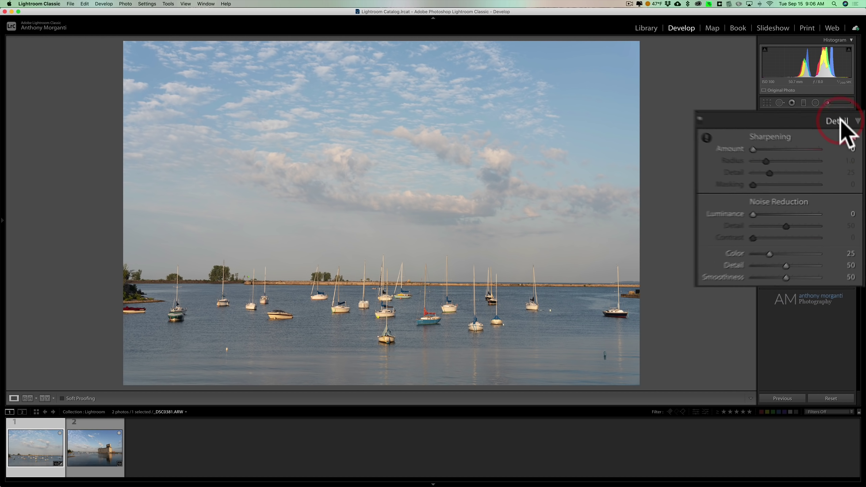
pyautogui.click(831, 398)
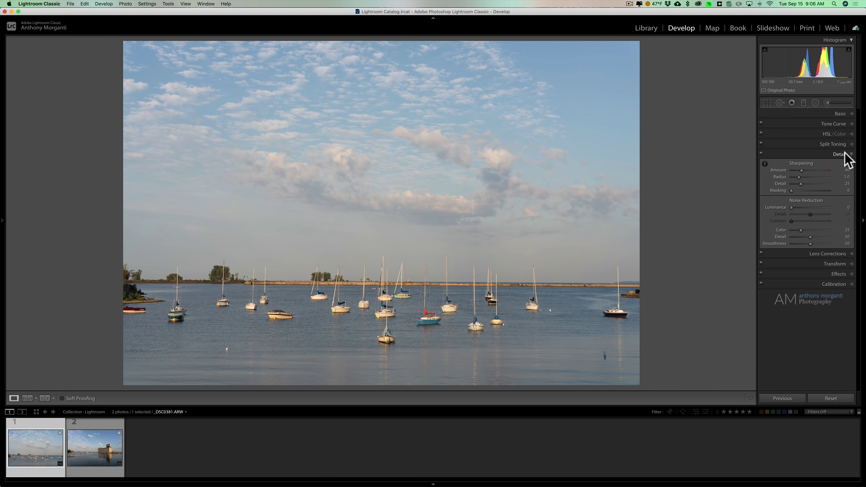
pyautogui.click(845, 153)
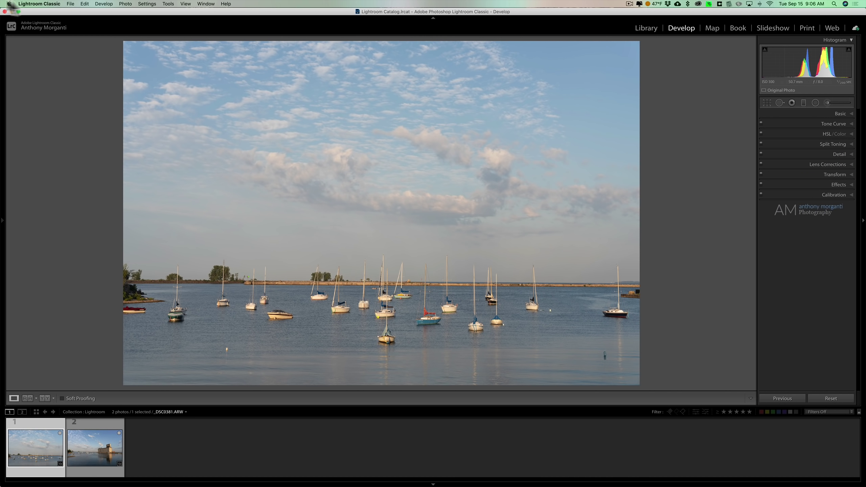
pyautogui.click(51, 4)
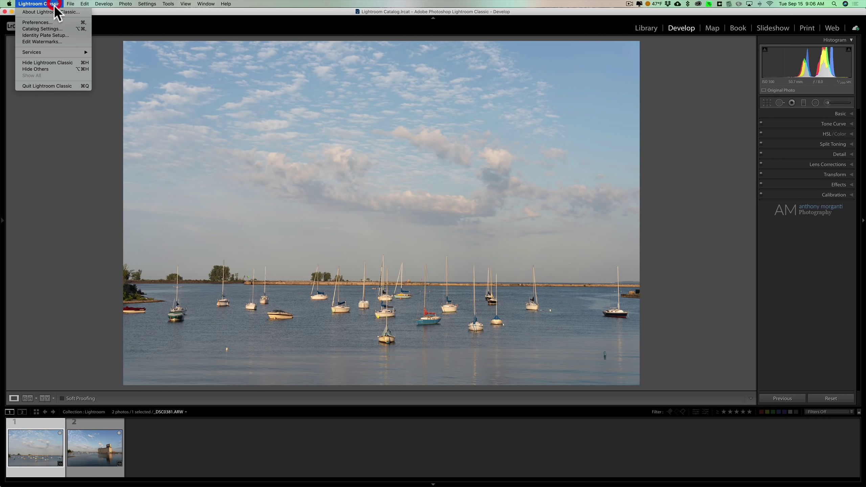
# Step: Choose Preset > User Presets > RAW Defaults as the Master raw default, then close Preferences
pyautogui.click(54, 23)
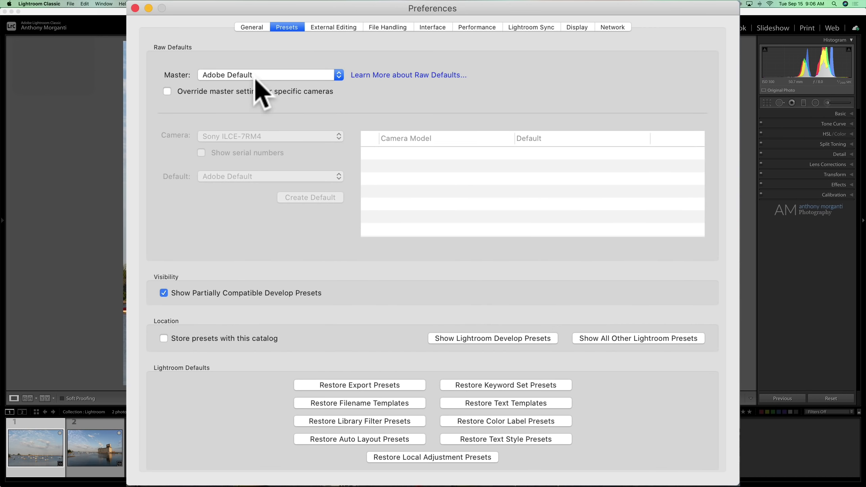
pyautogui.click(343, 101)
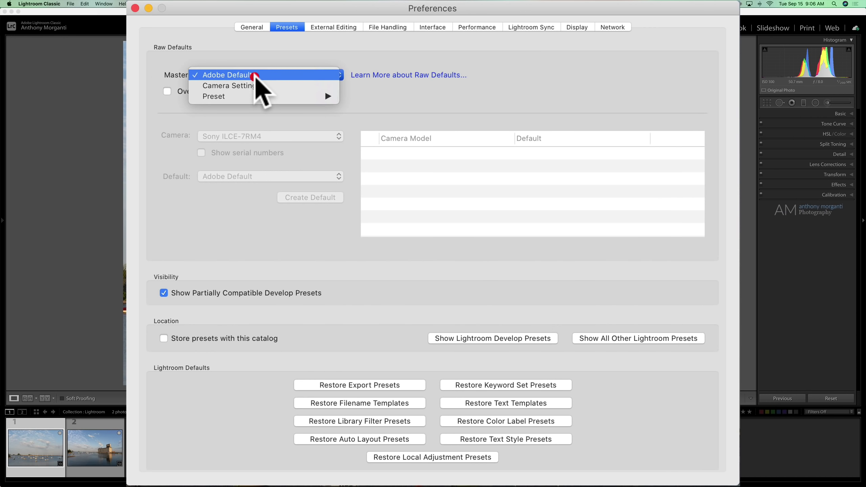
pyautogui.moveTo(300, 97)
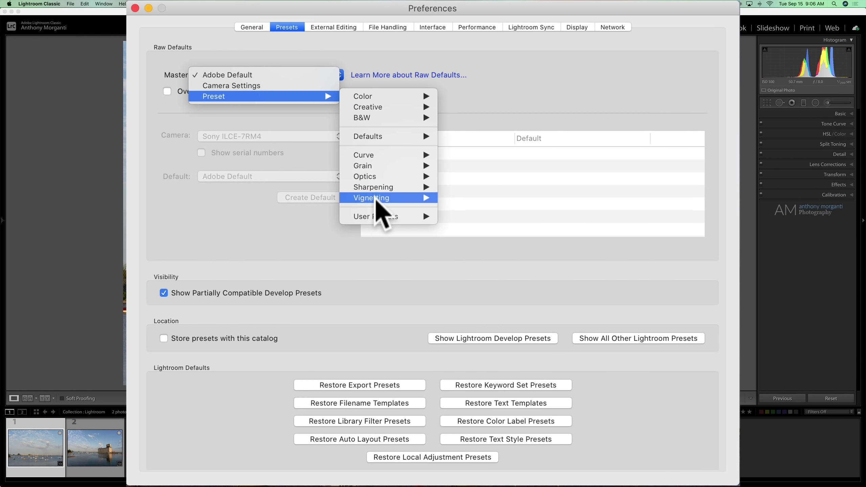
pyautogui.moveTo(378, 216)
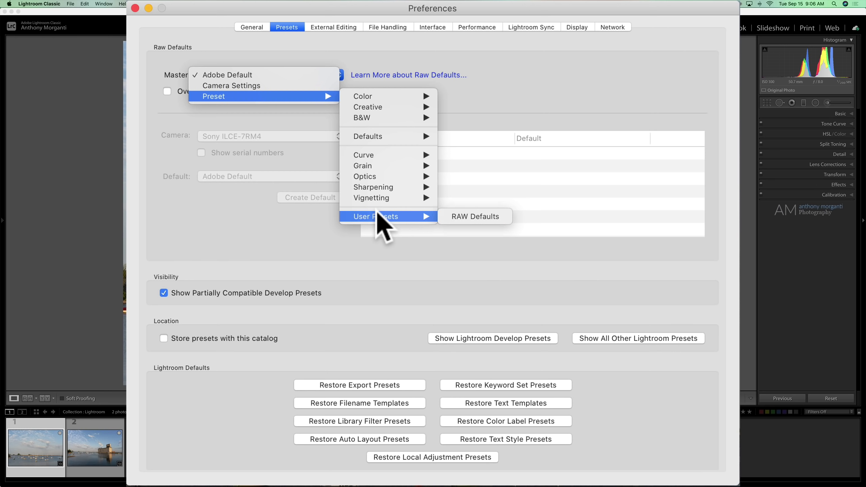
pyautogui.click(458, 218)
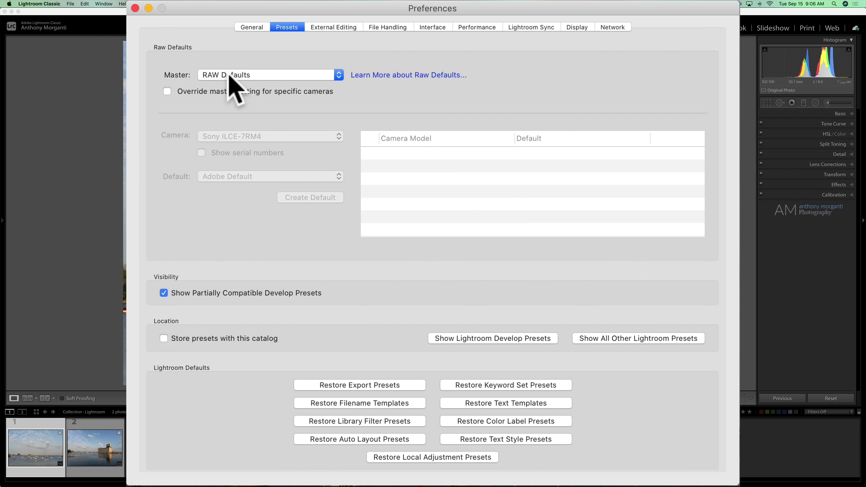
pyautogui.click(135, 7)
# Step: Reset the boats and grain-elevator photos so sharpening drops to 0, then check their profile
pyautogui.click(835, 152)
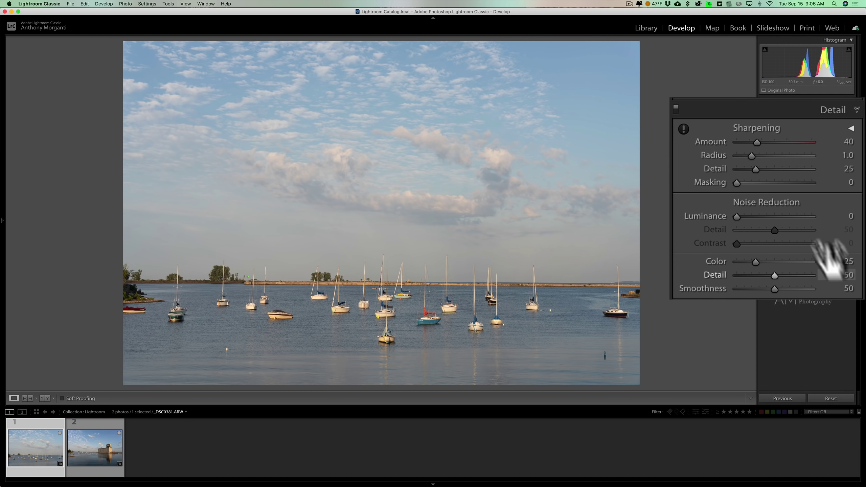
pyautogui.click(828, 397)
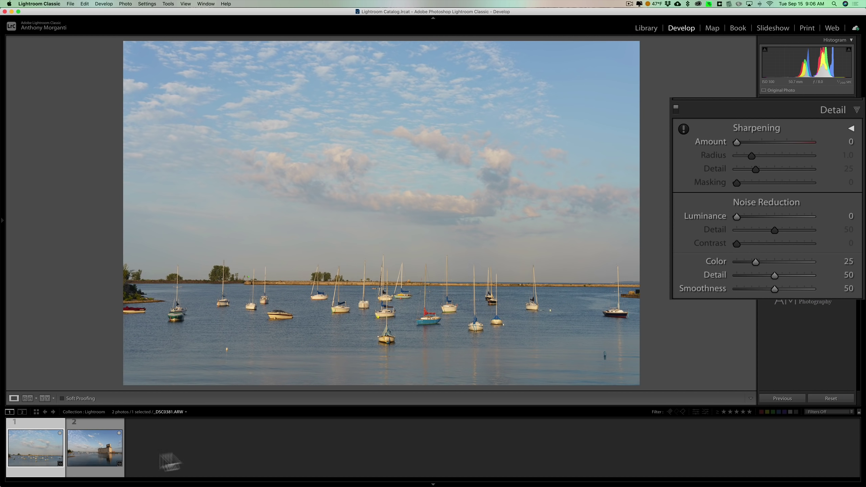
pyautogui.click(81, 451)
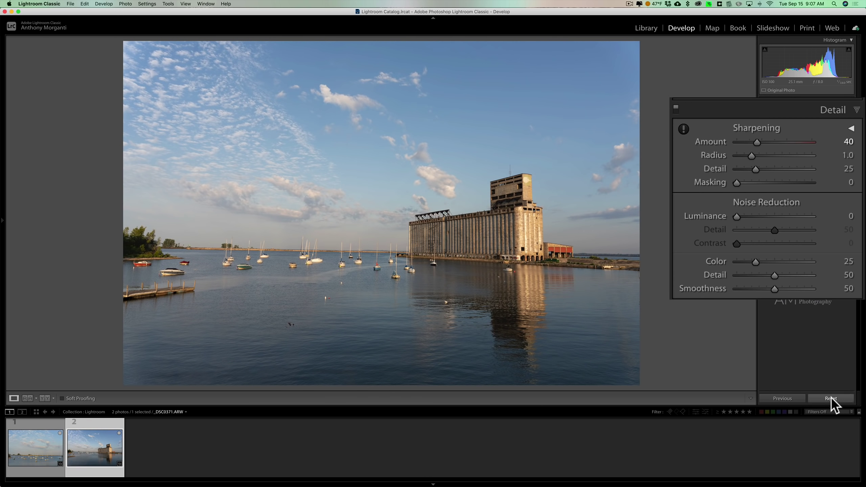
pyautogui.click(831, 398)
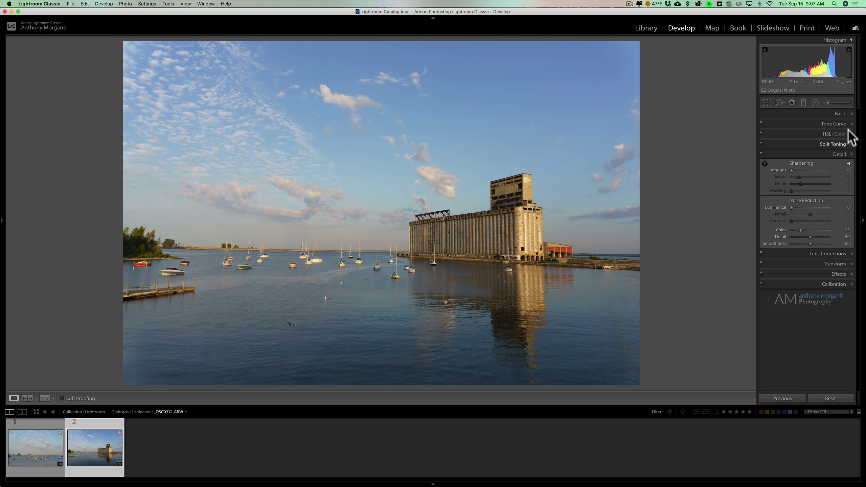
pyautogui.click(838, 114)
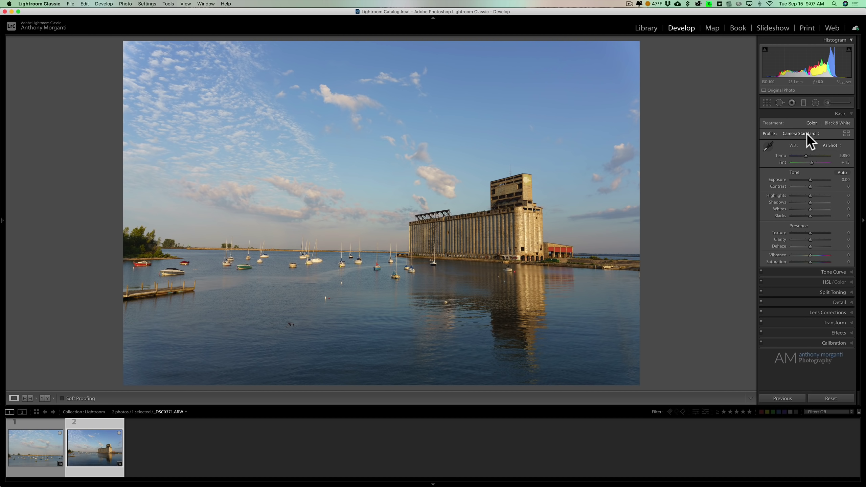
pyautogui.click(839, 114)
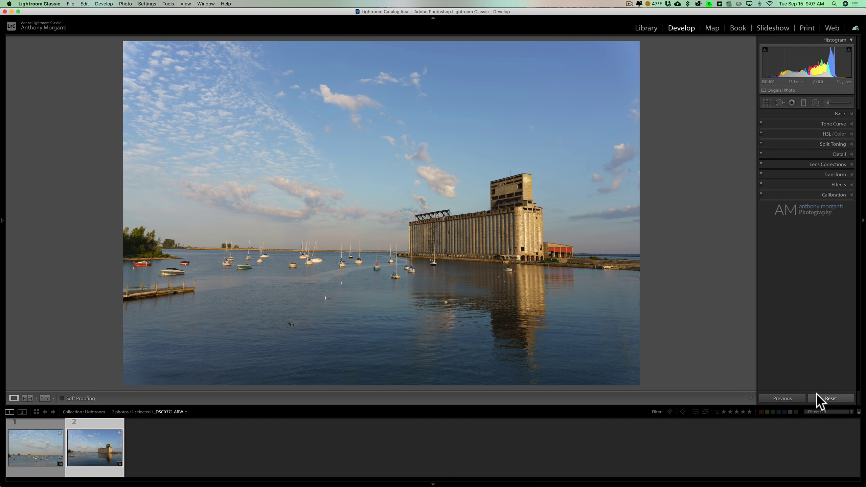
# Step: Open and close Preferences, then return to the boats photo
pyautogui.moveTo(4, 221)
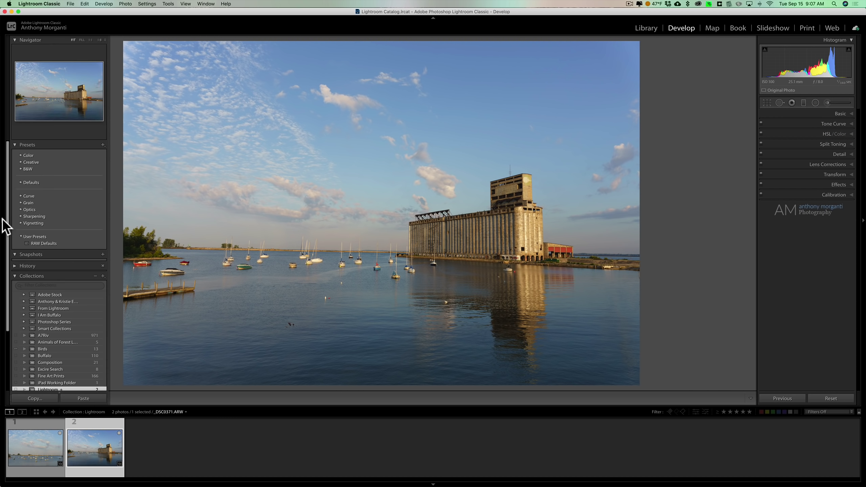
pyautogui.click(70, 4)
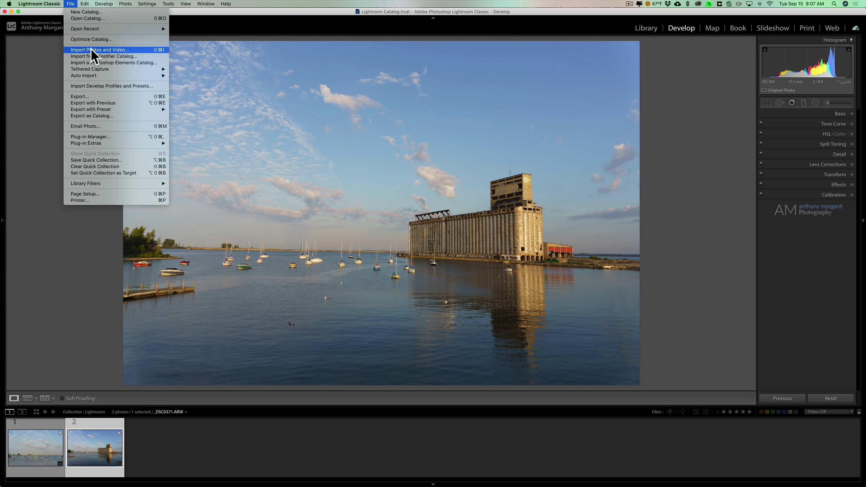
pyautogui.moveTo(39, 3)
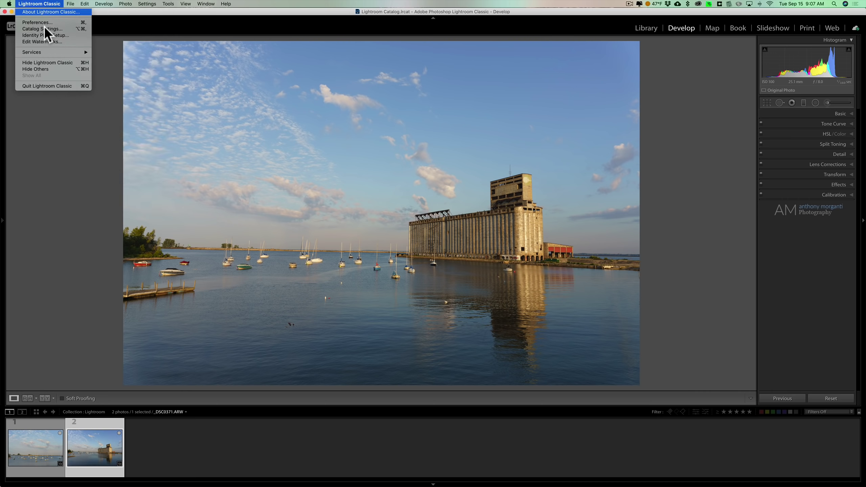
pyautogui.click(42, 24)
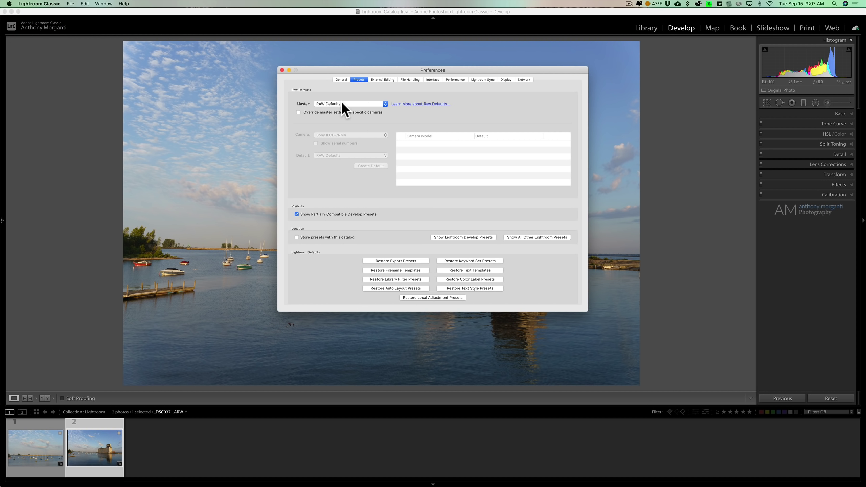
pyautogui.click(282, 70)
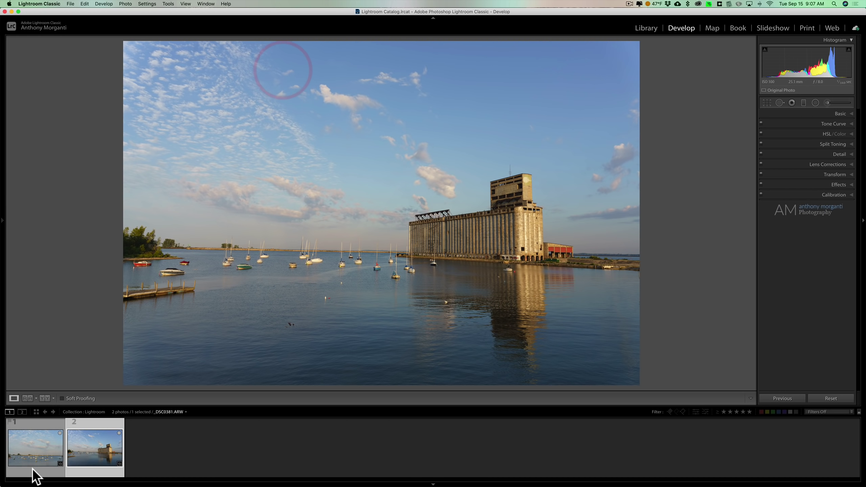
pyautogui.click(34, 456)
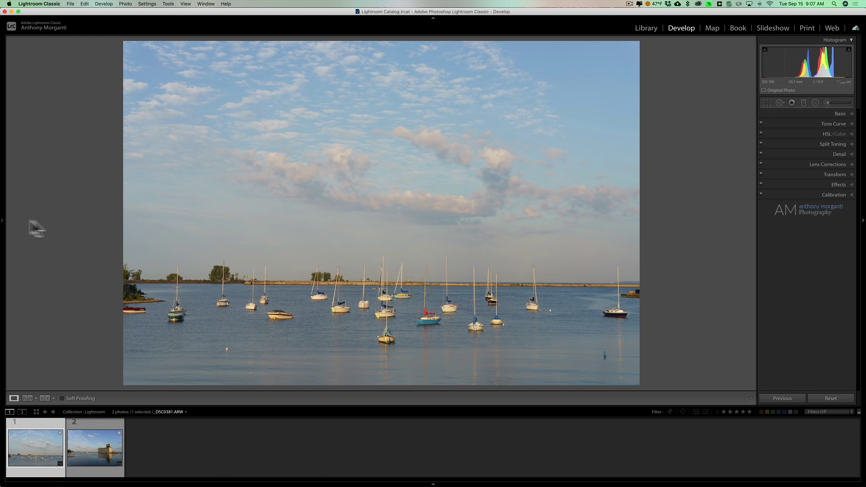
# Step: Apply the Adobe Color profile to the sailboat photo and collapse the Basic panel
pyautogui.moveTo(2, 221)
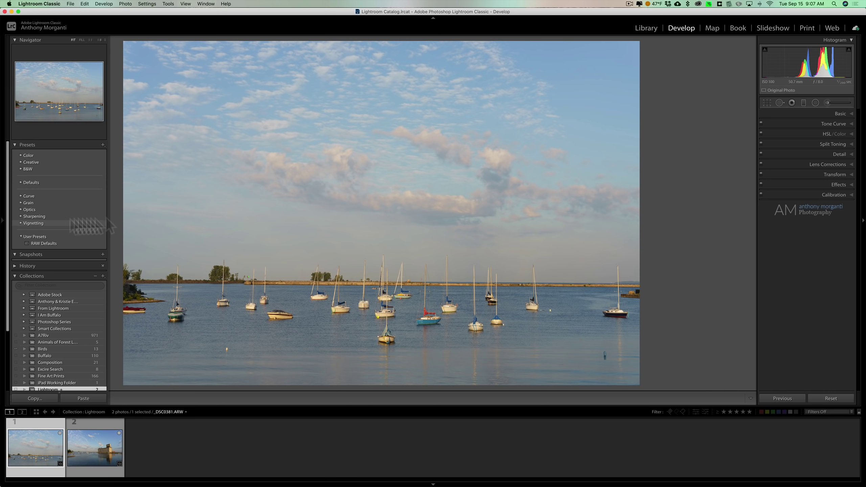
pyautogui.click(844, 115)
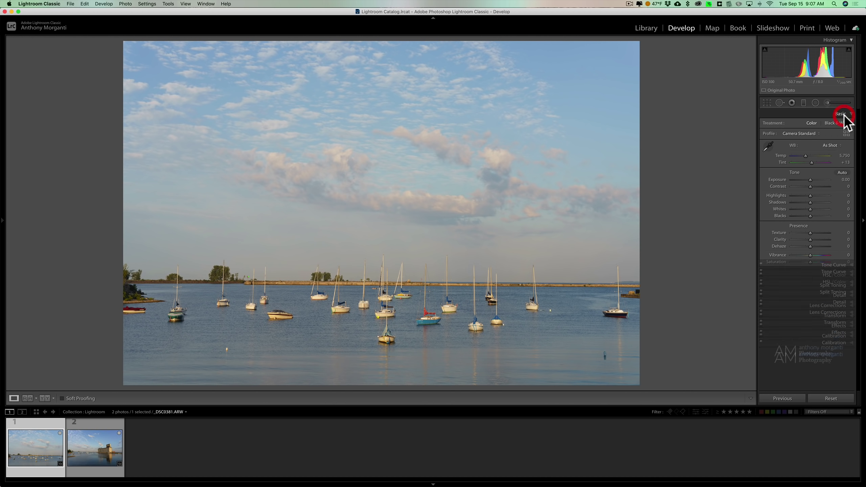
pyautogui.click(805, 133)
pyautogui.click(802, 142)
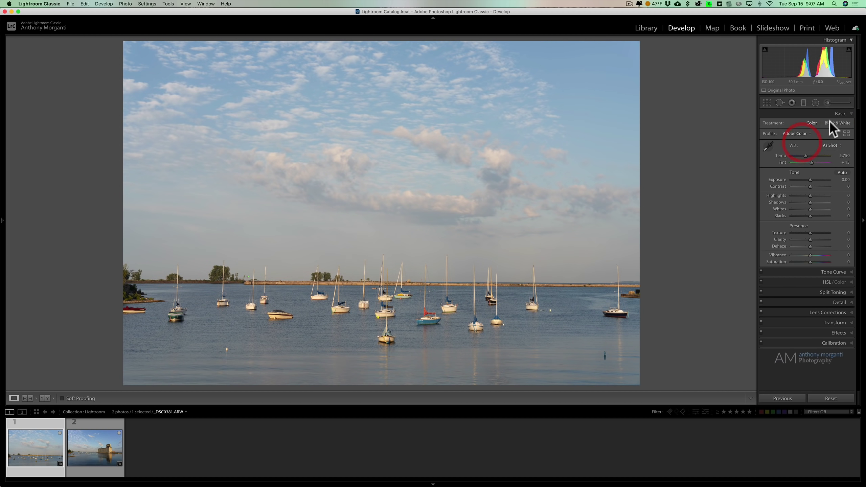
pyautogui.click(839, 114)
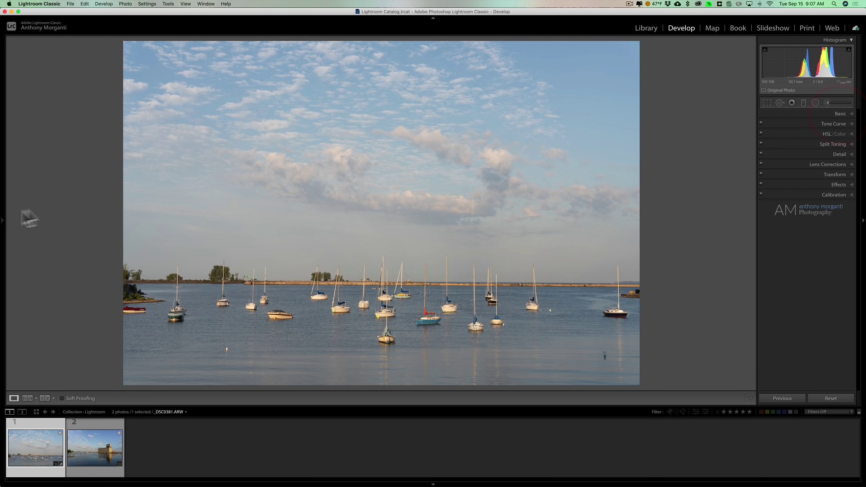
pyautogui.moveTo(2, 223)
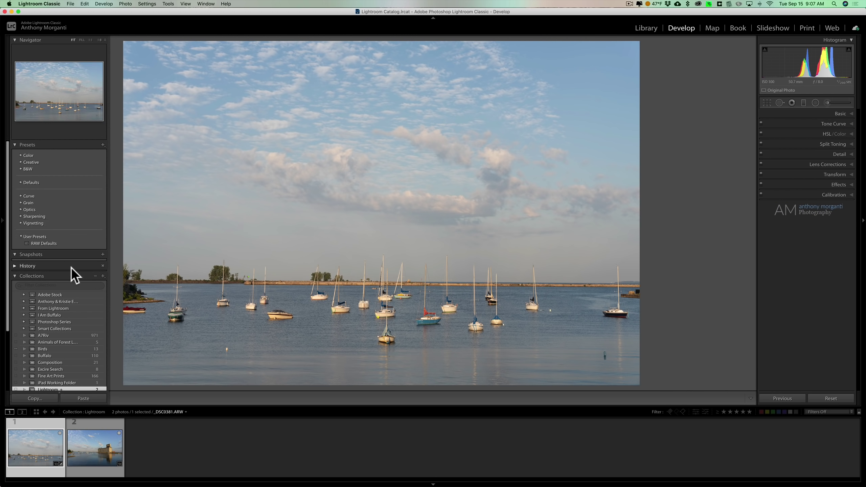
# Step: Update the RAW Defaults preset with current settings, including Treatment & Profile
pyautogui.rightClick(78, 261)
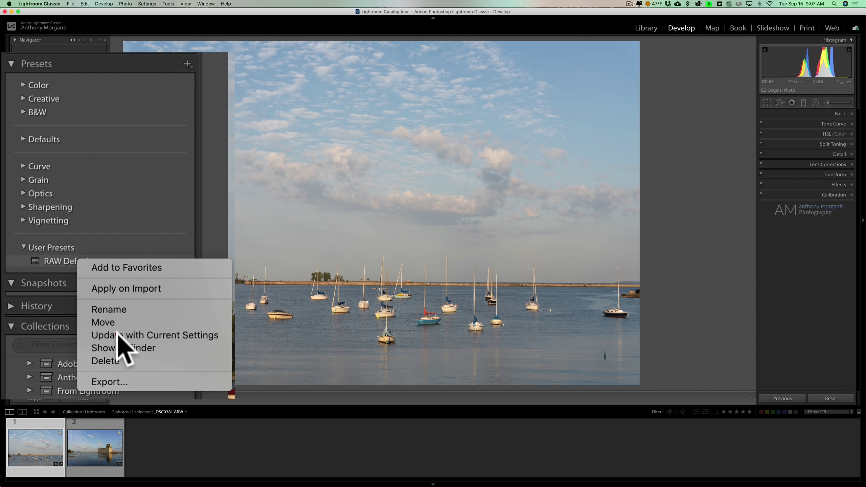
pyautogui.click(120, 335)
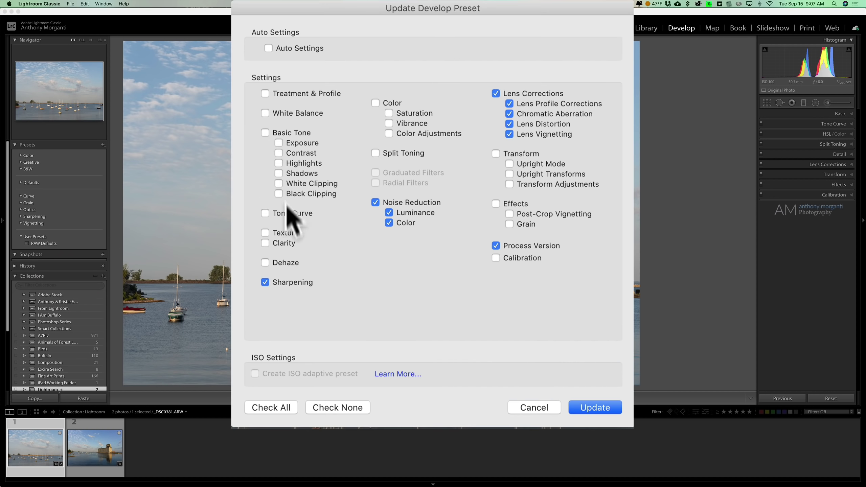
pyautogui.click(349, 121)
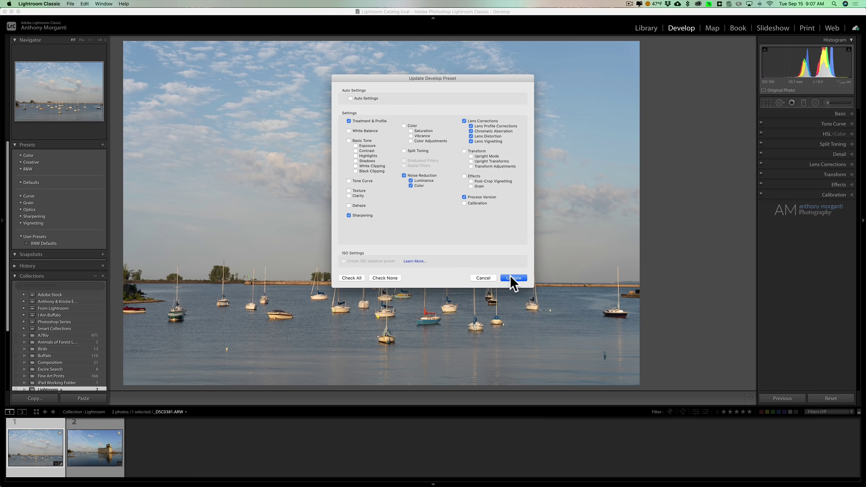
pyautogui.click(512, 278)
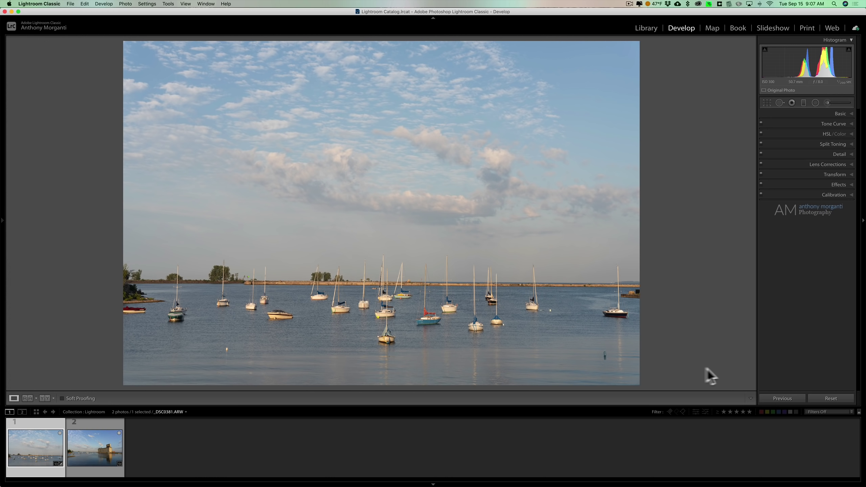
# Step: Reset the grain-elevator and sailboat photos so both use the Adobe Color profile
pyautogui.click(88, 449)
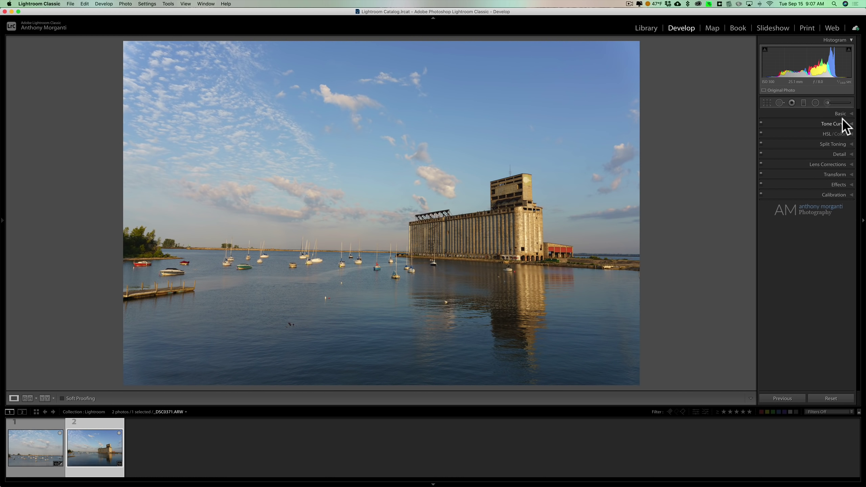
pyautogui.click(841, 115)
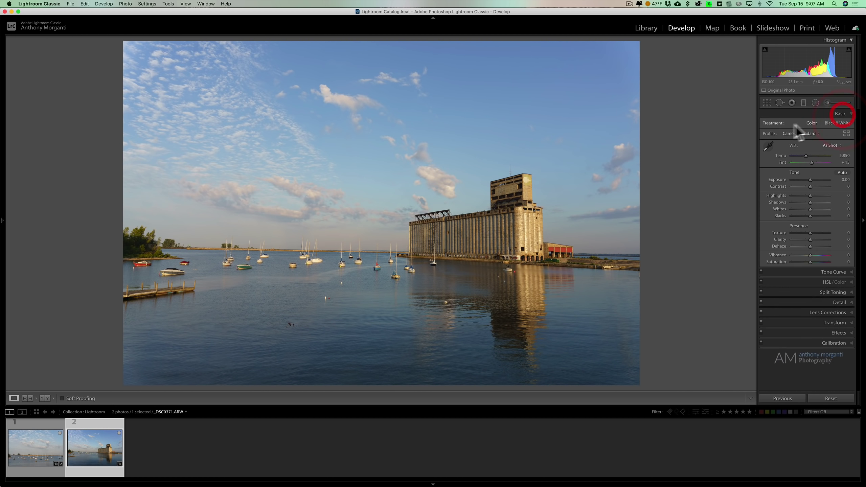
pyautogui.click(832, 398)
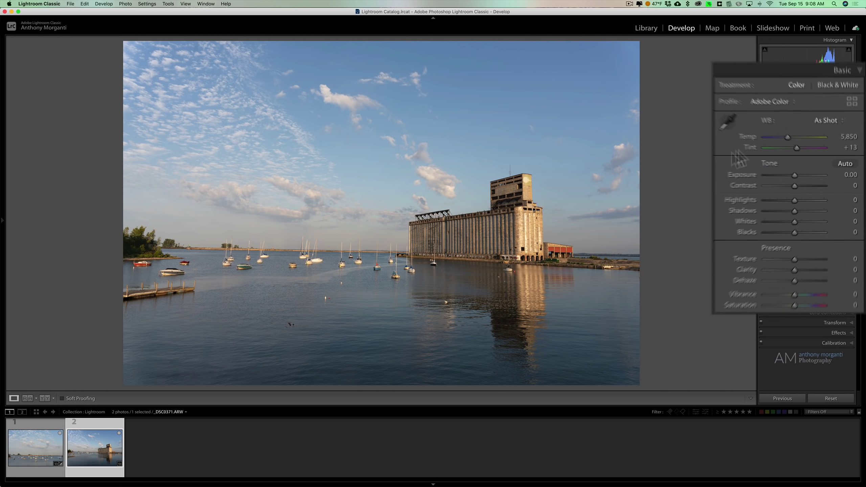
pyautogui.click(47, 430)
pyautogui.click(89, 440)
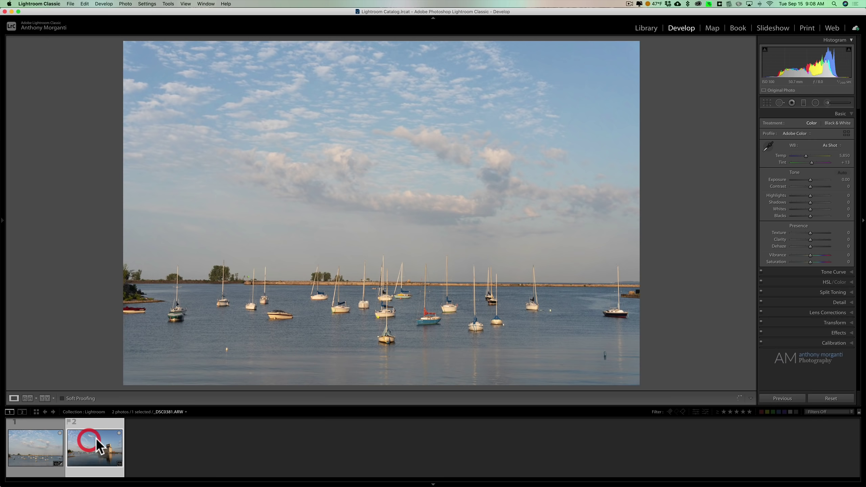
pyautogui.click(37, 441)
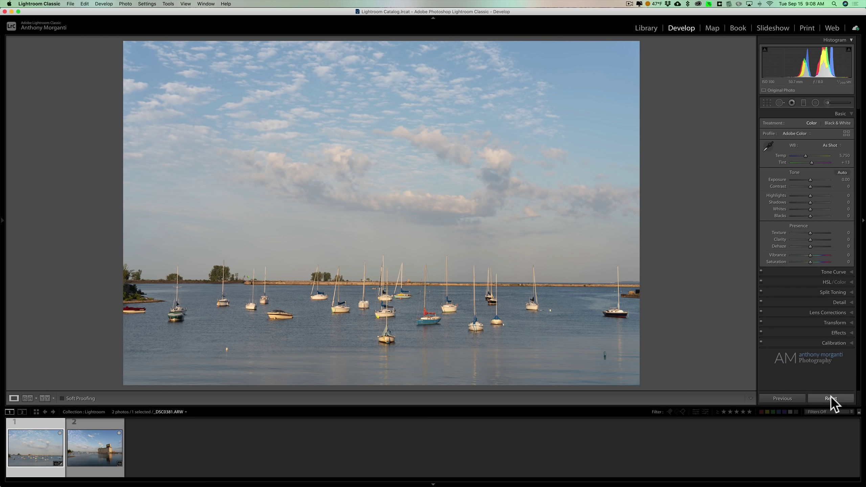
pyautogui.click(830, 398)
pyautogui.click(842, 114)
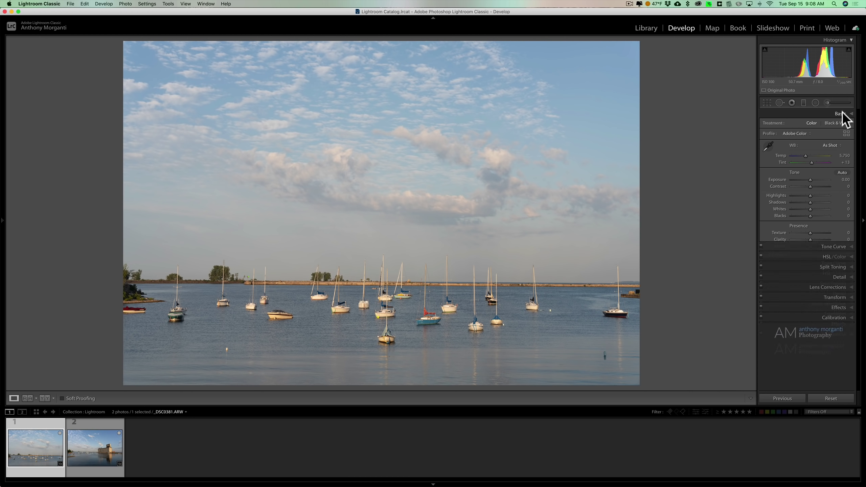
# Step: Collapse the Basic panel beside the harbor sailboat photo
pyautogui.click(842, 114)
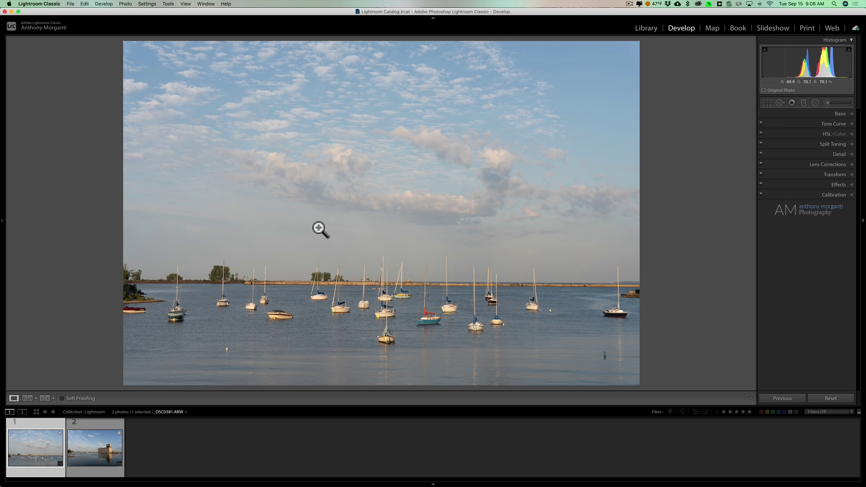
# Step: Open Import and browse the User and Color develop presets, leaving Develop Settings at None
pyautogui.press('super+shift+e')
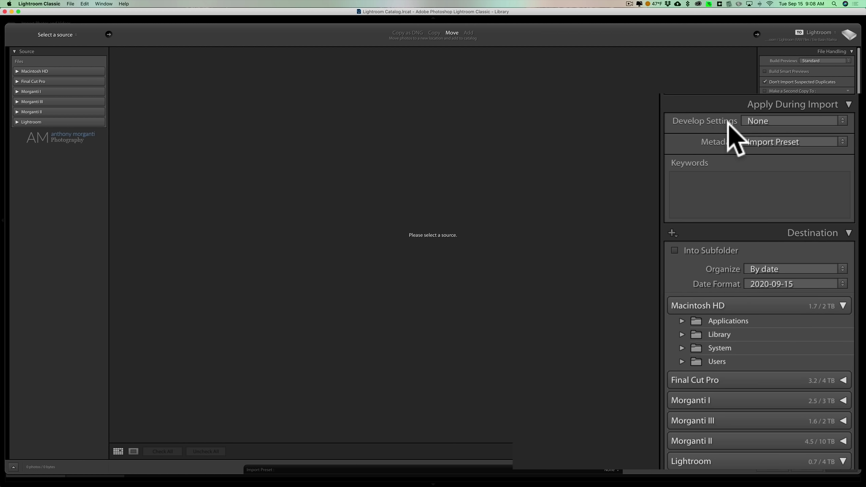
pyautogui.click(768, 121)
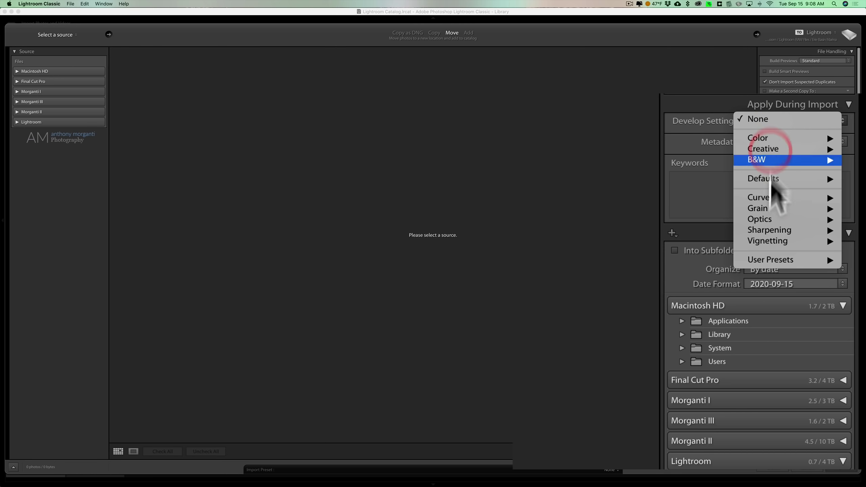
pyautogui.moveTo(774, 261)
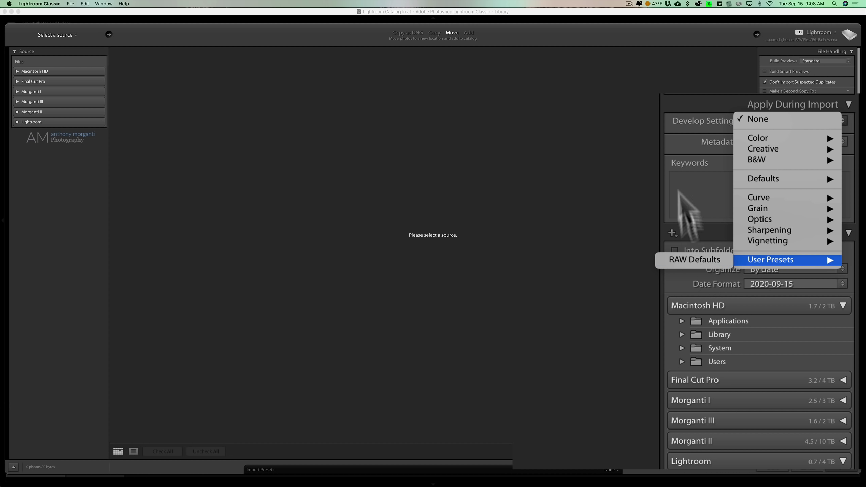
pyautogui.click(645, 115)
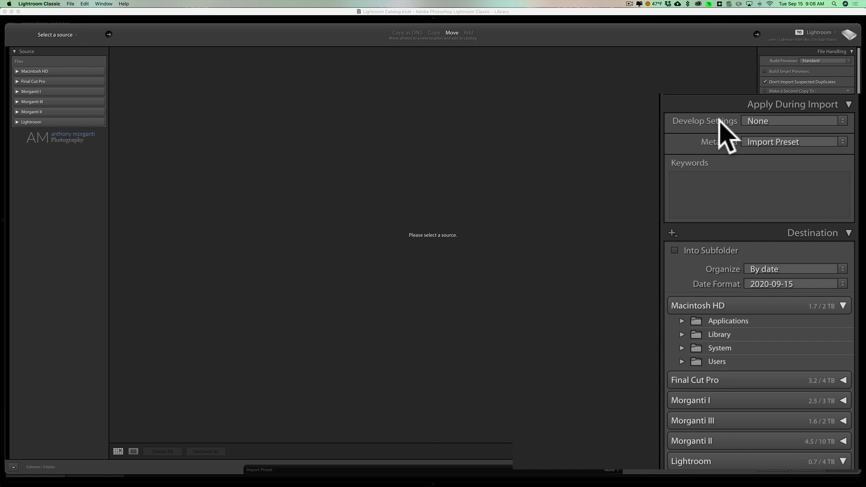
pyautogui.click(753, 121)
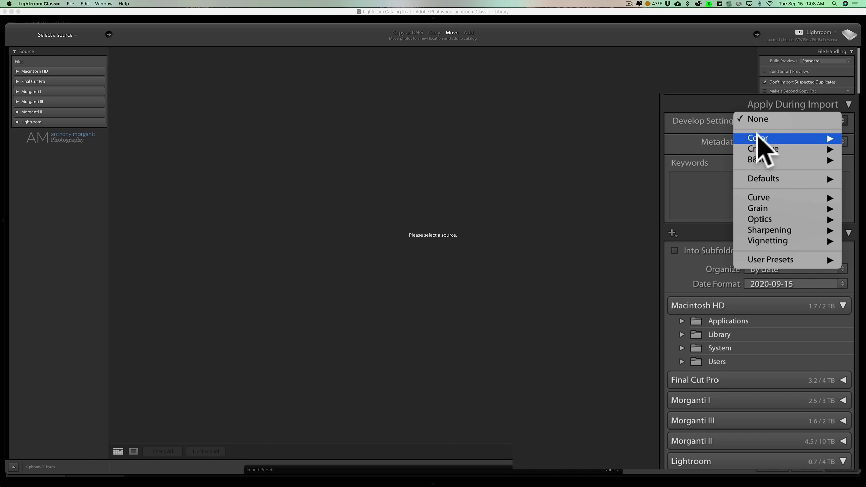
pyautogui.moveTo(758, 138)
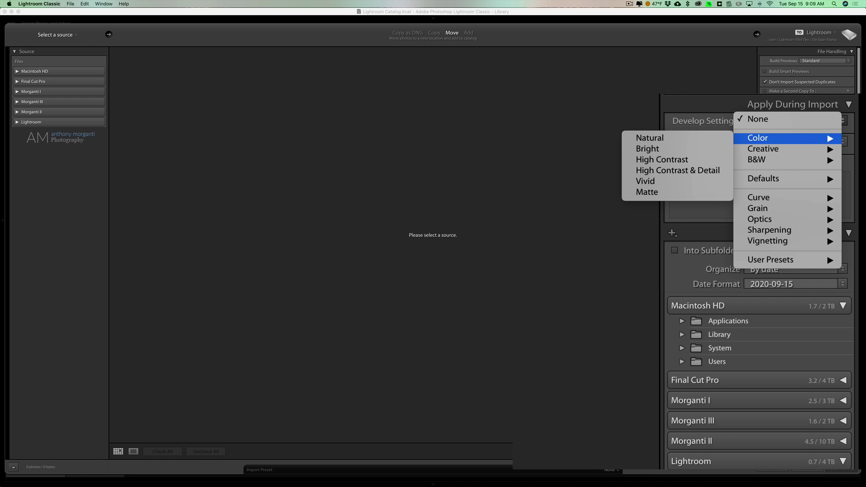
pyautogui.press('Escape')
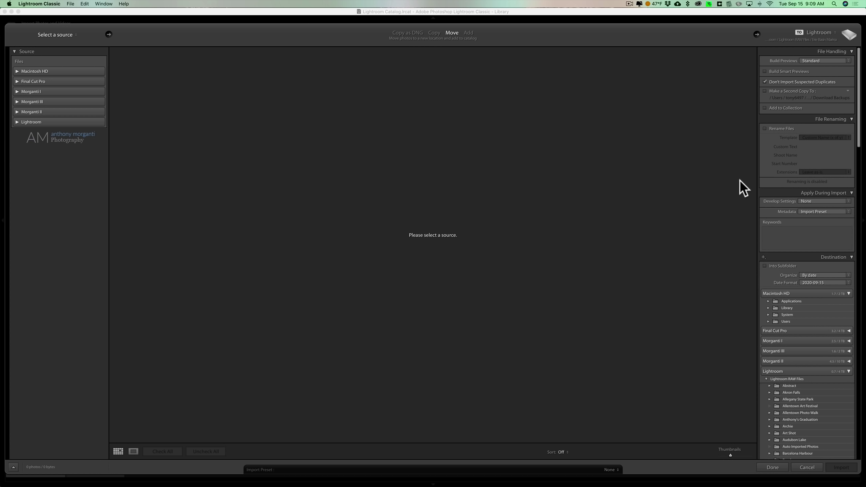
# Step: Browse the Creative develop presets without choosing one, then cancel the import
pyautogui.click(814, 201)
pyautogui.moveTo(816, 215)
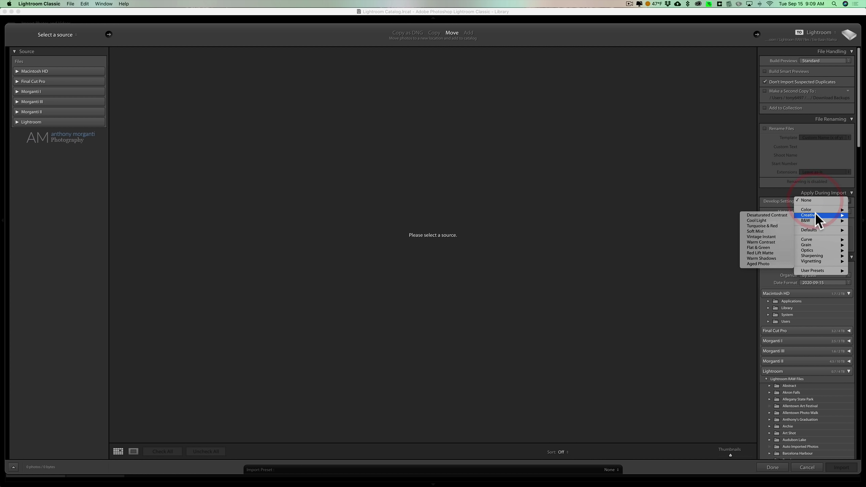
pyautogui.click(772, 196)
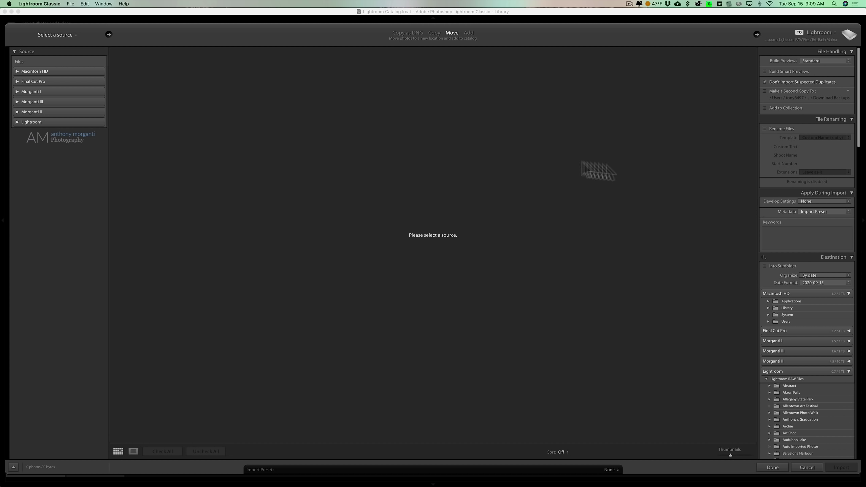
pyautogui.click(807, 468)
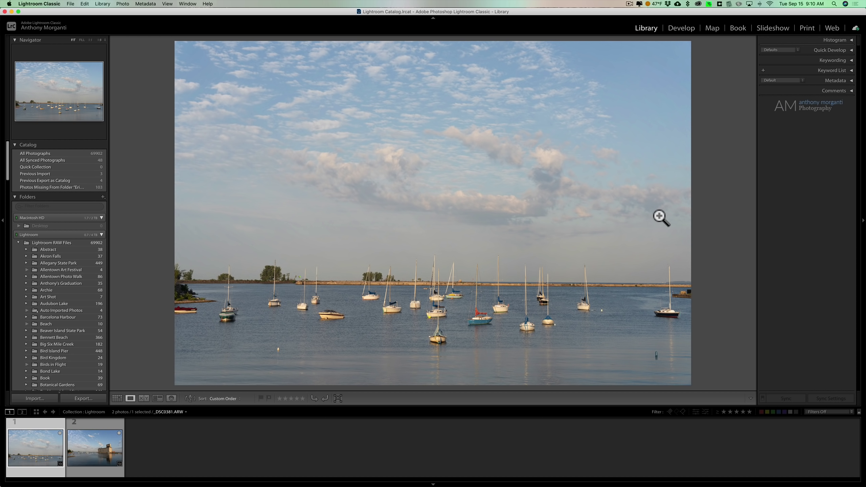
# Step: Return to Develop and expand the Basic panel showing the sailboat's Adobe Color profile
pyautogui.click(679, 29)
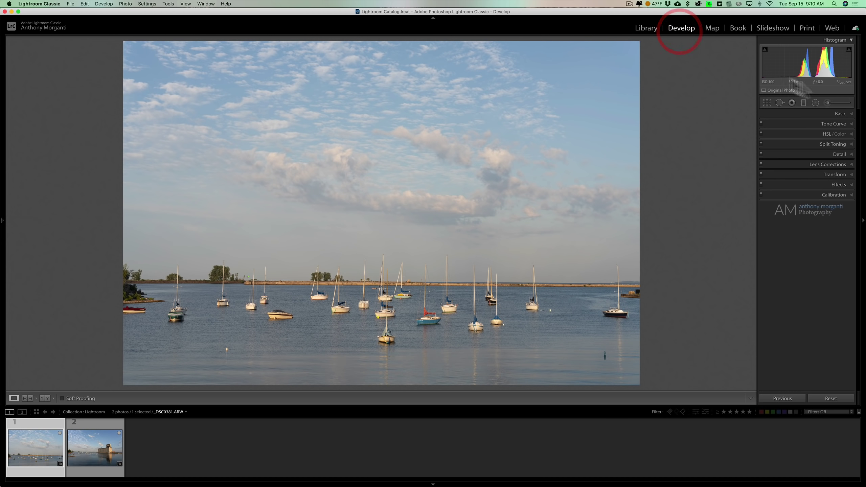
pyautogui.click(847, 113)
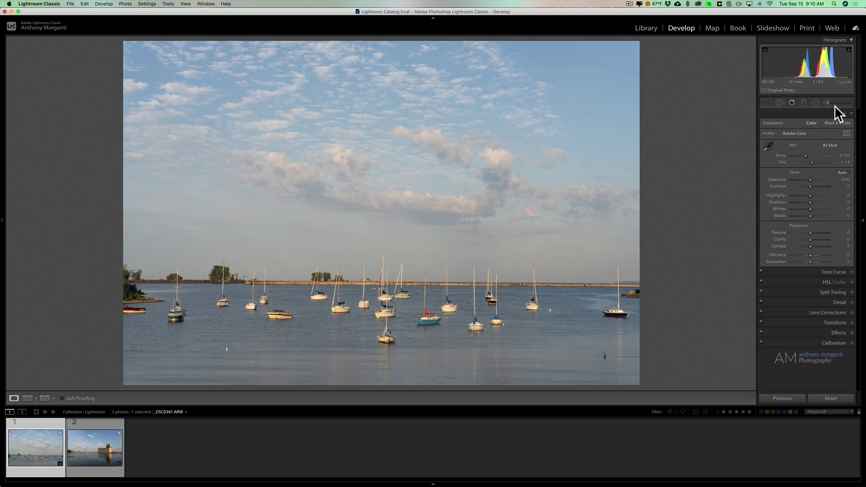